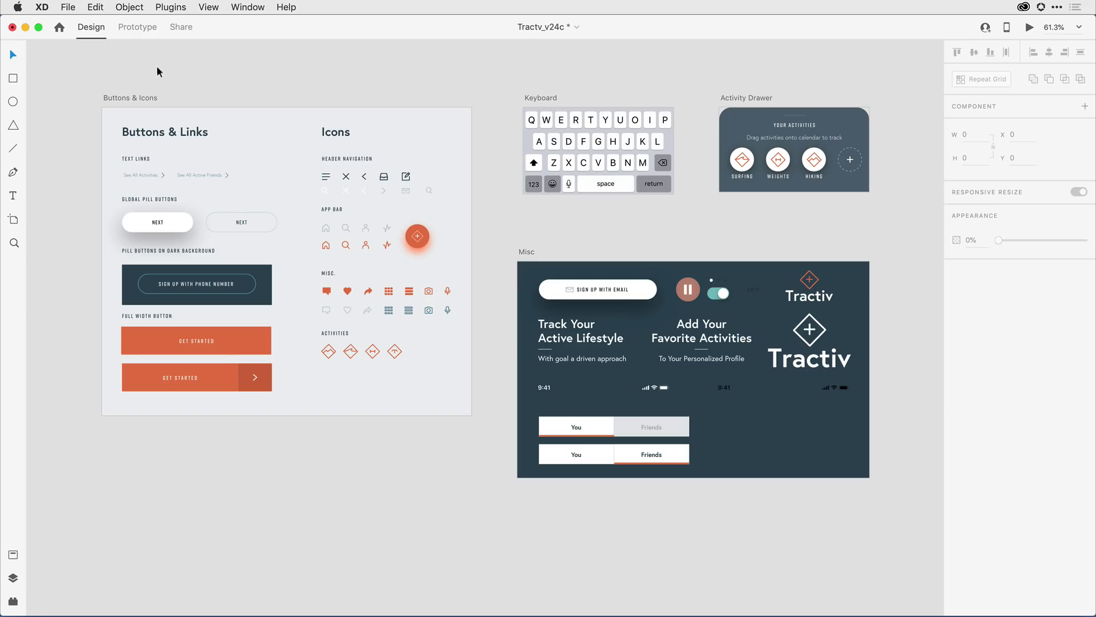
- Select the Buttons & Icons artboard and zoom to fit it with Cmd+3
{"action": "left_click", "coordinate": [133, 96]}
{"action": "key", "text": "super+3"}
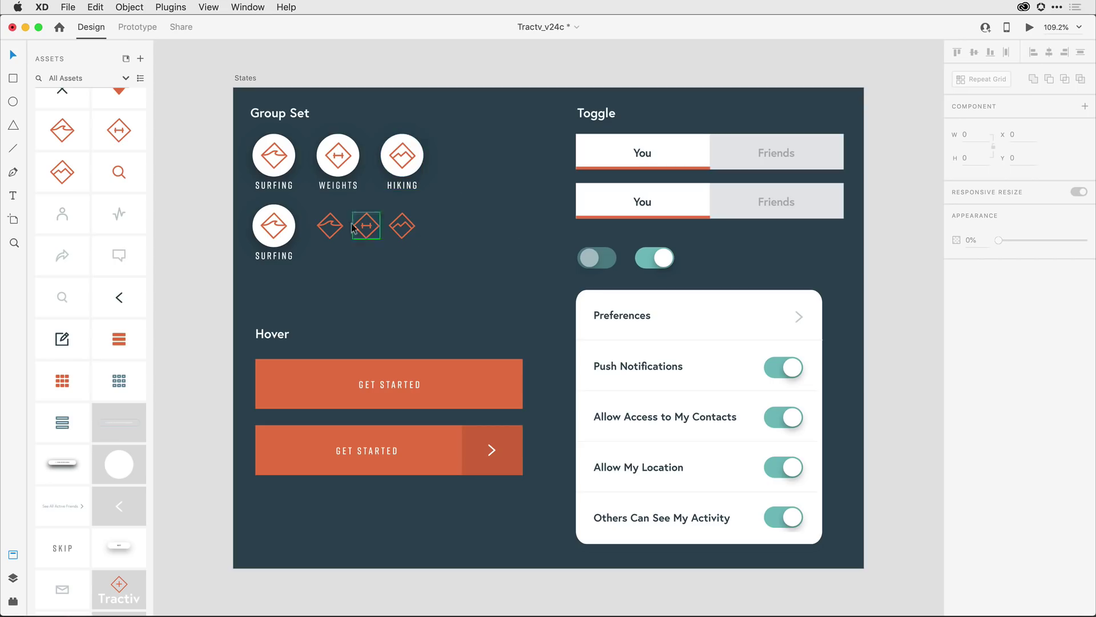
- Select the lower SURFING icon group on the States artboard and dismiss its context menu
{"action": "left_click", "coordinate": [255, 212]}
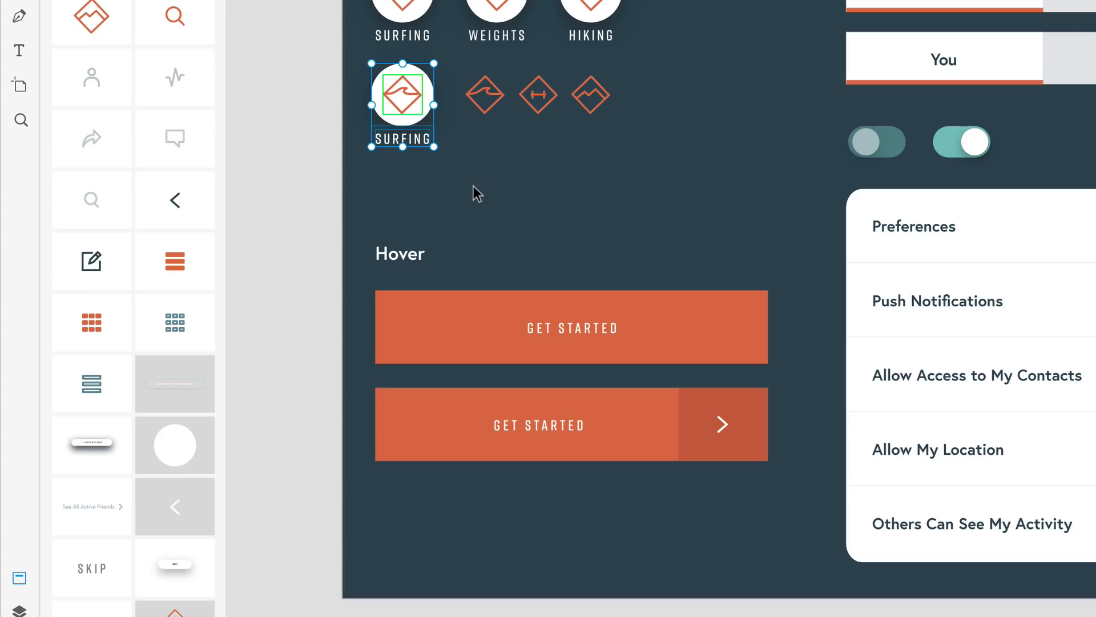
{"action": "right_click", "coordinate": [407, 91]}
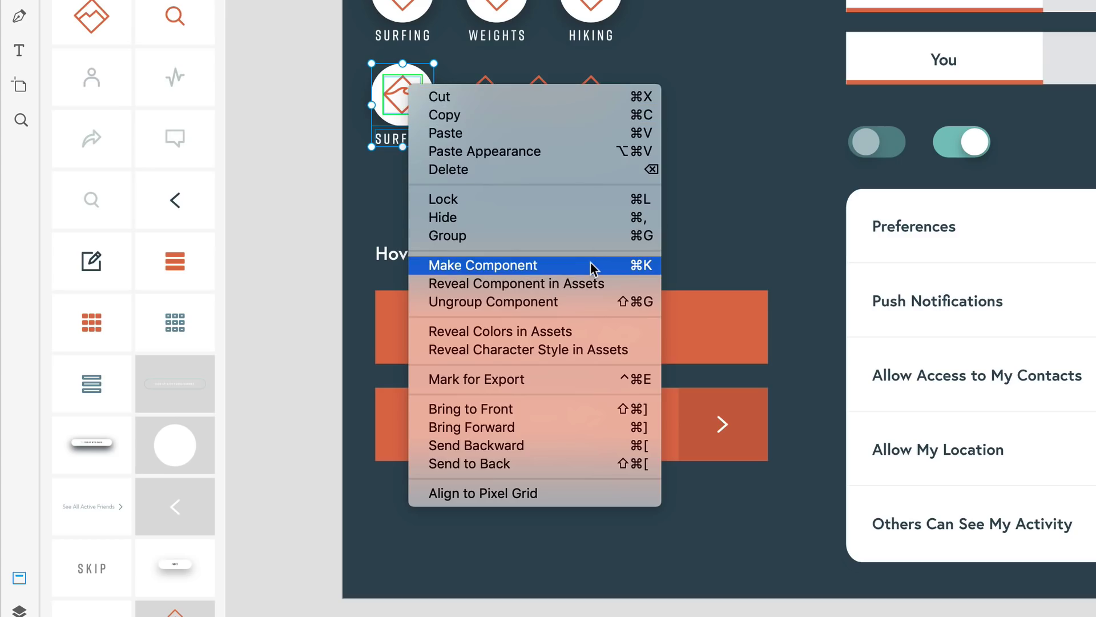
{"action": "left_click", "coordinate": [749, 208]}
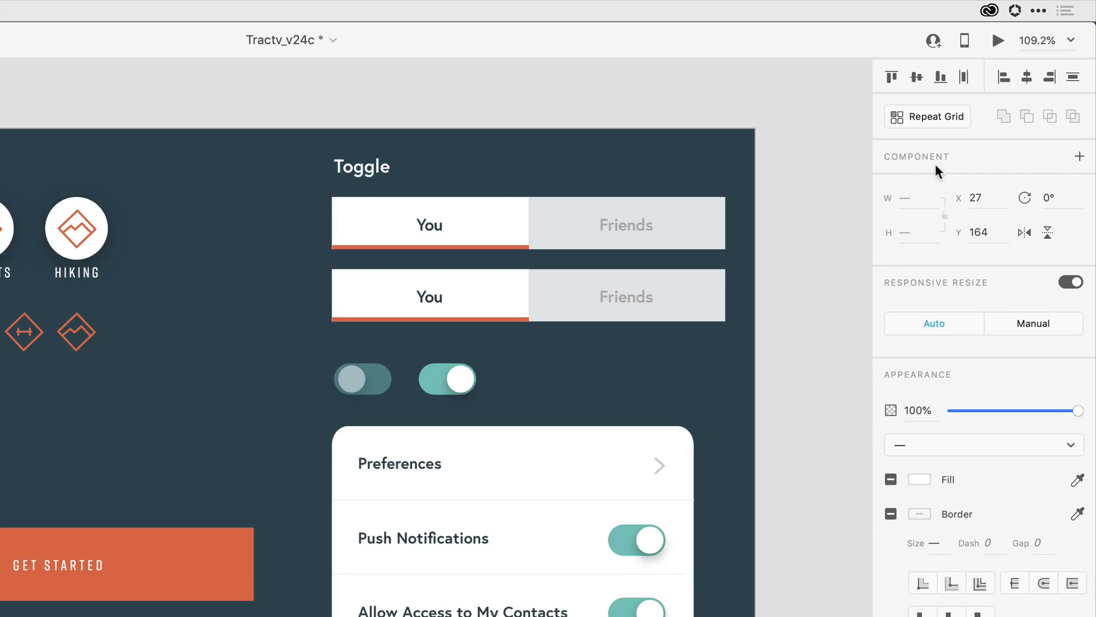
- Make the SURFING icon a component and add a new state named Weights
{"action": "left_click", "coordinate": [1079, 157]}
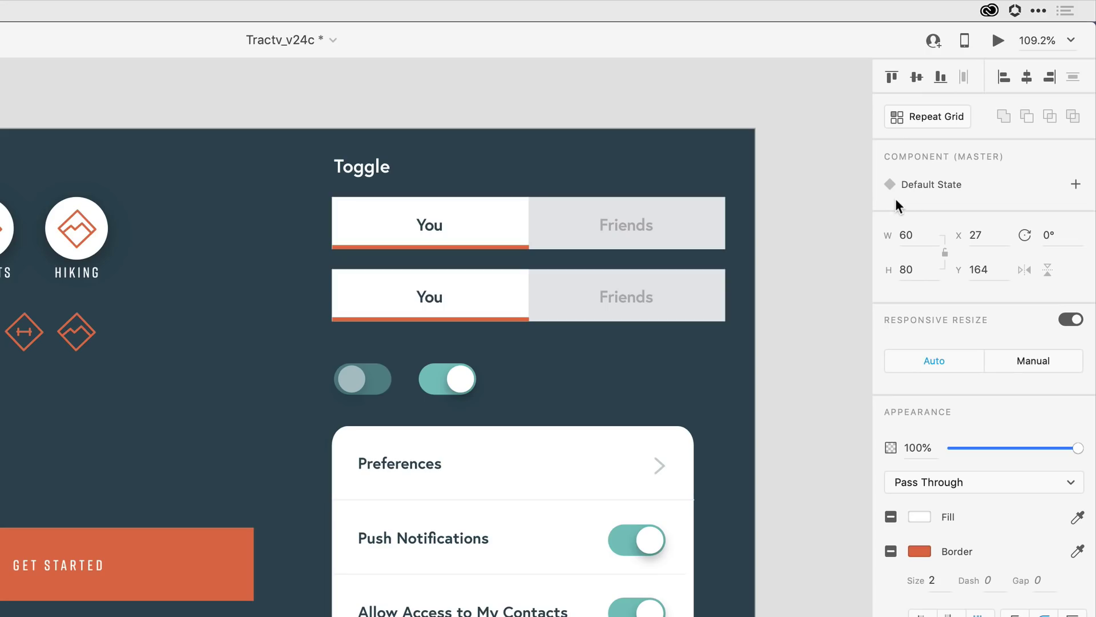
{"action": "left_click", "coordinate": [1077, 185]}
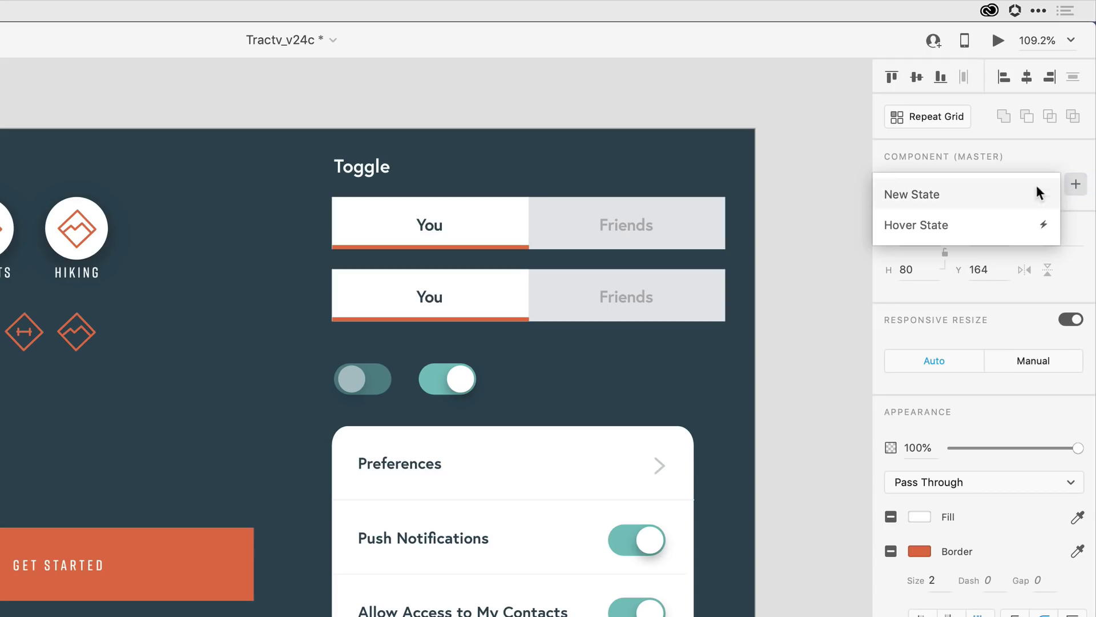
{"action": "left_click", "coordinate": [988, 193]}
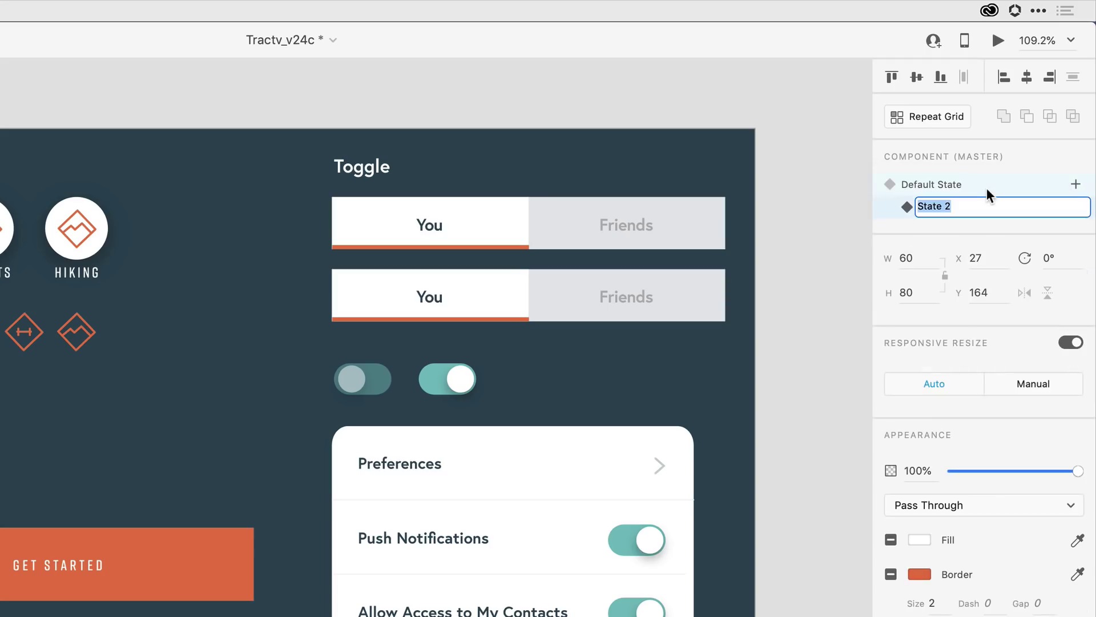
{"action": "type", "text": "Weights"}
{"action": "key", "text": "Return"}
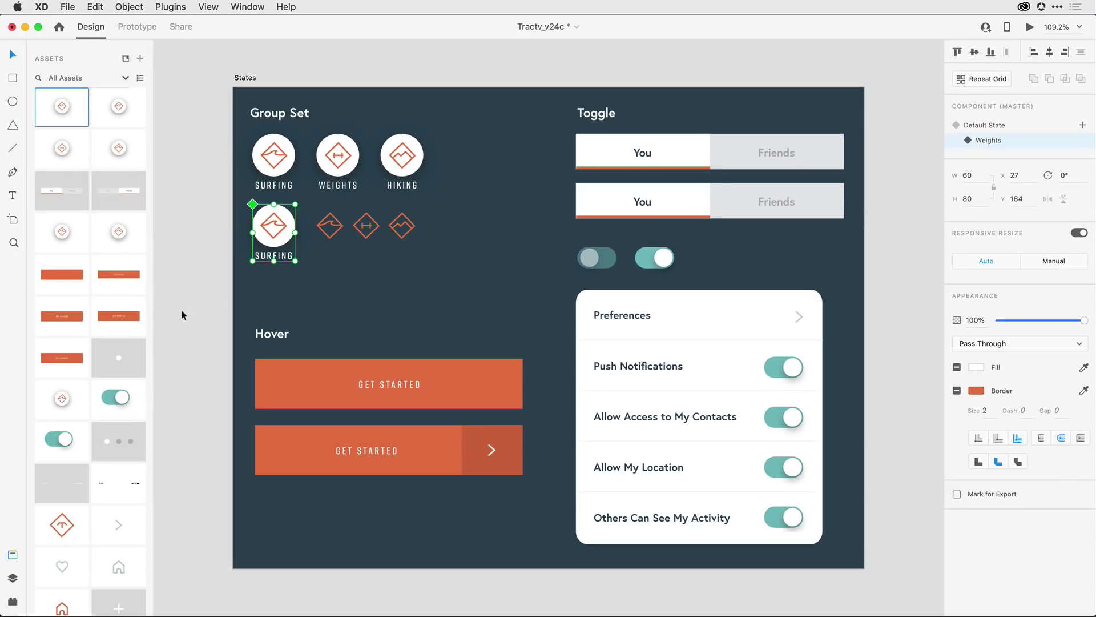
- In the Weights state, swap in the Weights icon asset and relabel it WEIGHTS
{"action": "scroll", "coordinate": [119, 486], "scroll_direction": "down", "scroll_amount": 10}
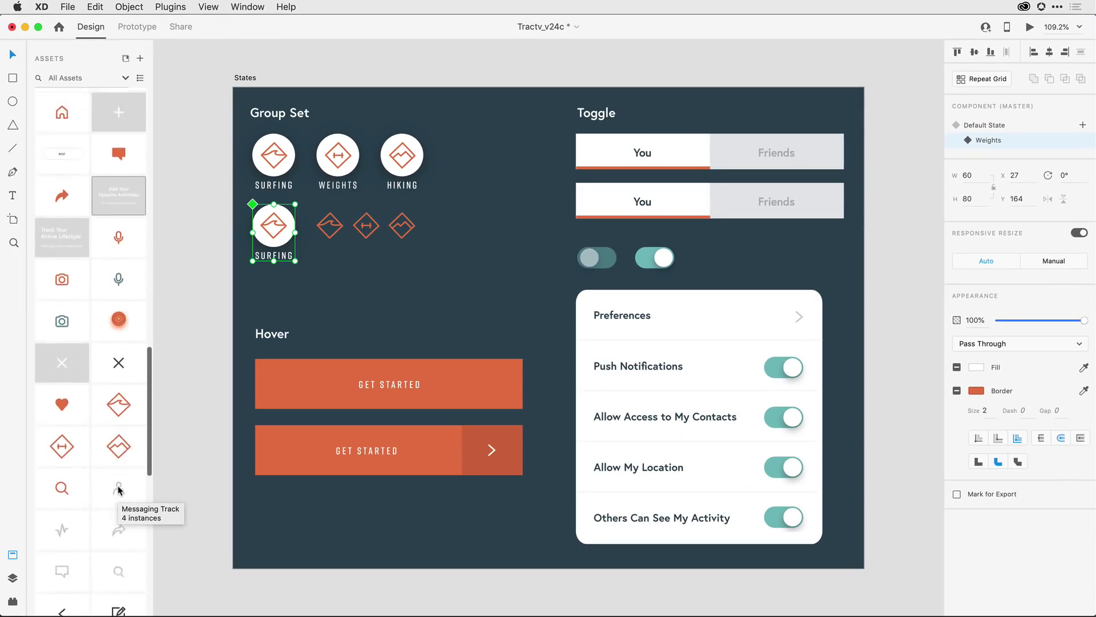
{"action": "scroll", "coordinate": [119, 488], "scroll_direction": "down", "scroll_amount": 4}
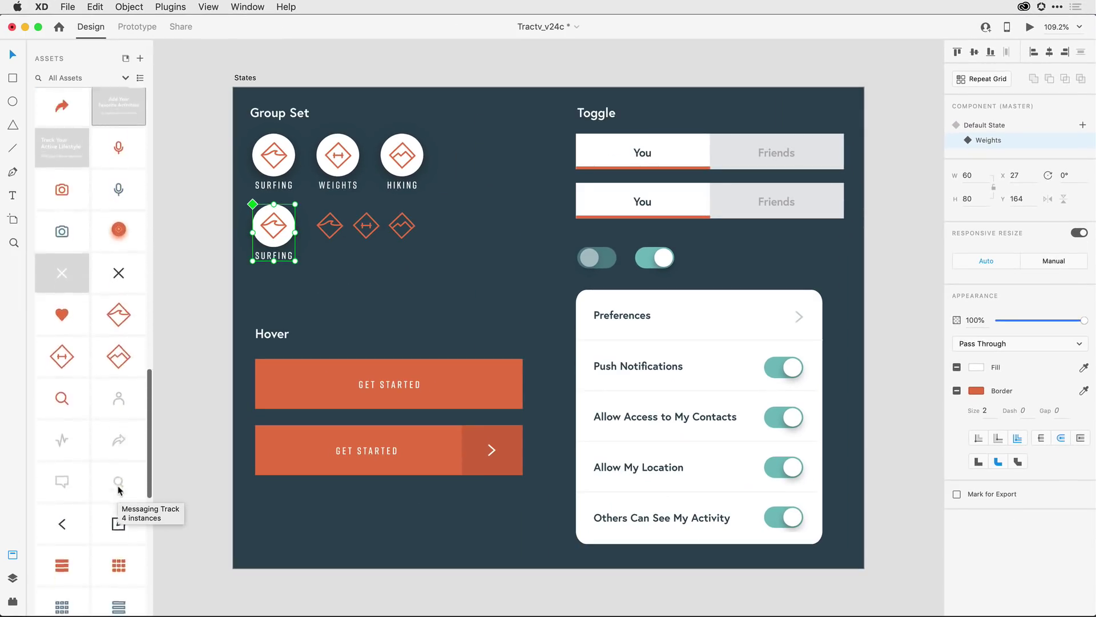
{"action": "double_click", "coordinate": [280, 226]}
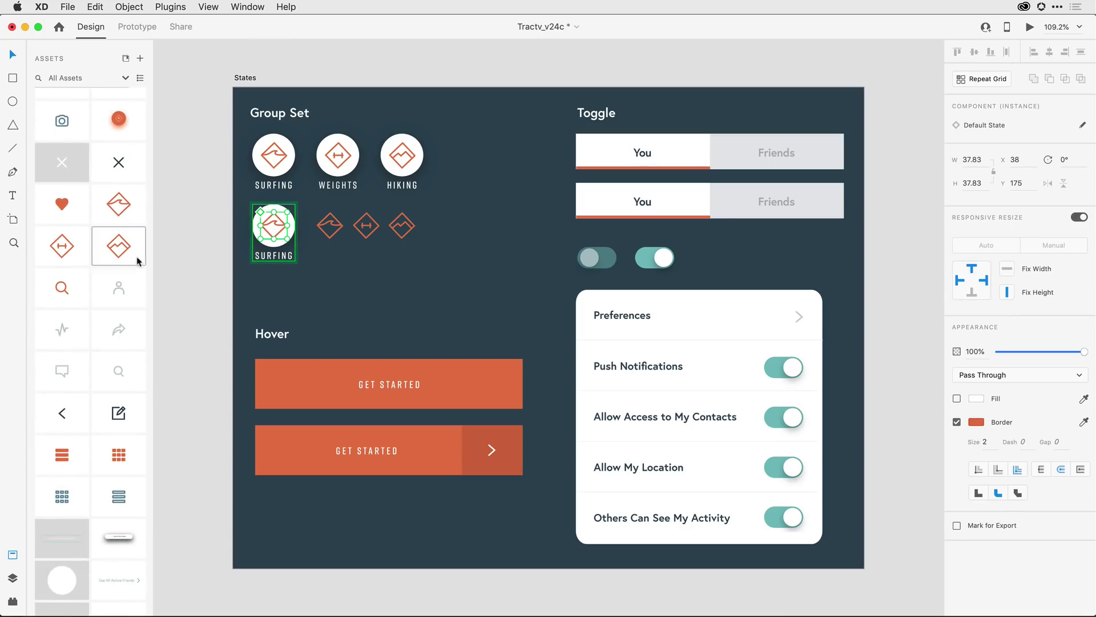
{"action": "left_click_drag", "start_coordinate": [58, 251], "coordinate": [253, 237]}
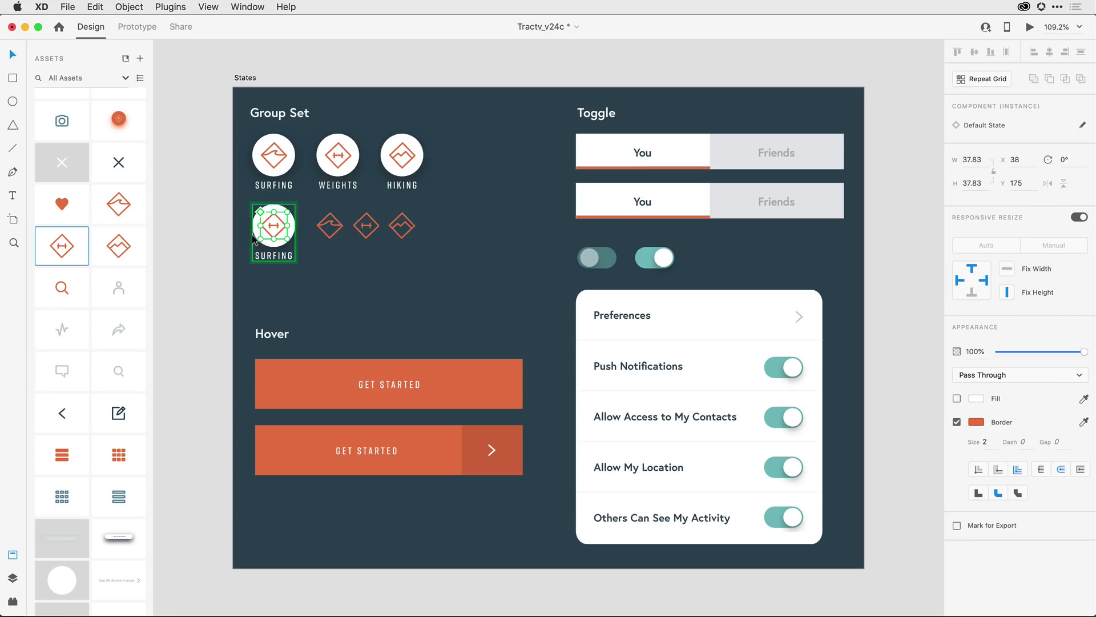
{"action": "double_click", "coordinate": [274, 255]}
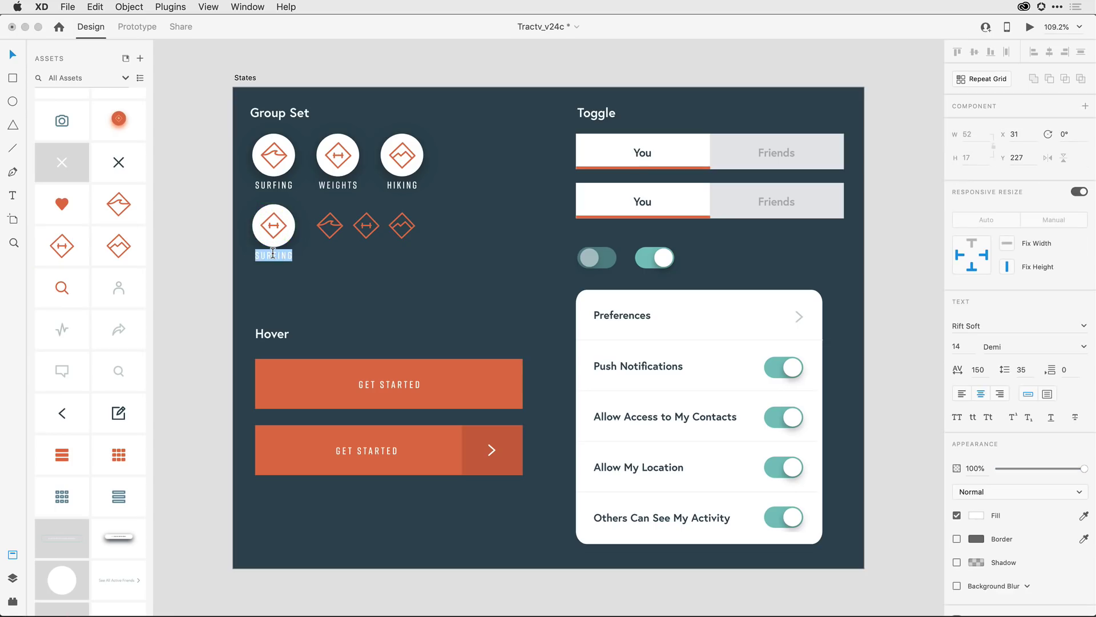
{"action": "type", "text": "WEIGHTS"}
{"action": "key", "text": "Escape"}
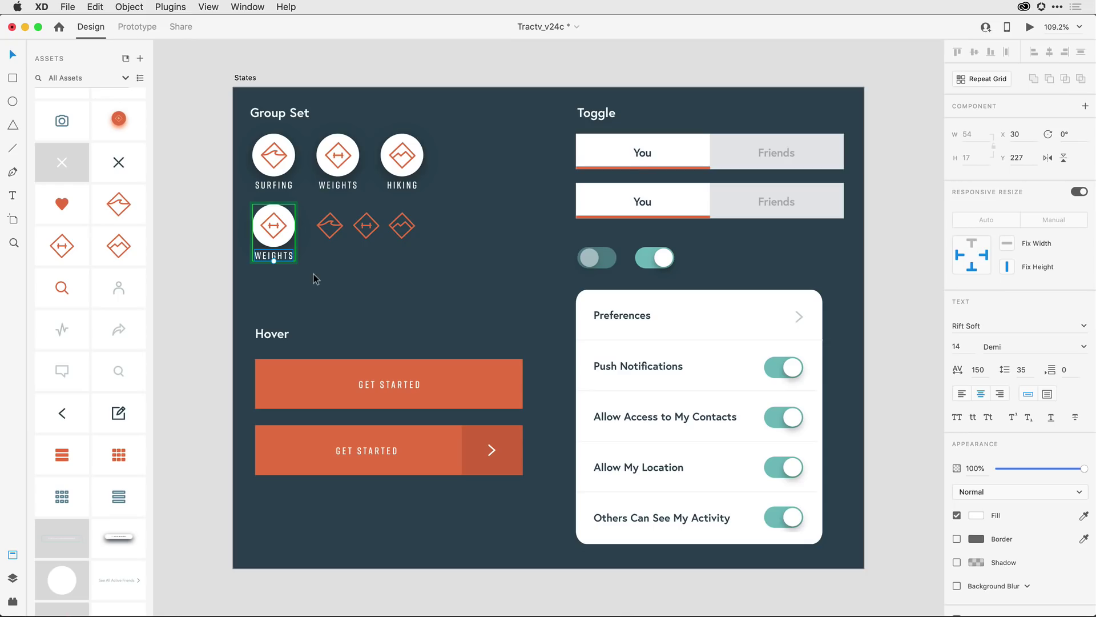
{"action": "key", "text": "Escape"}
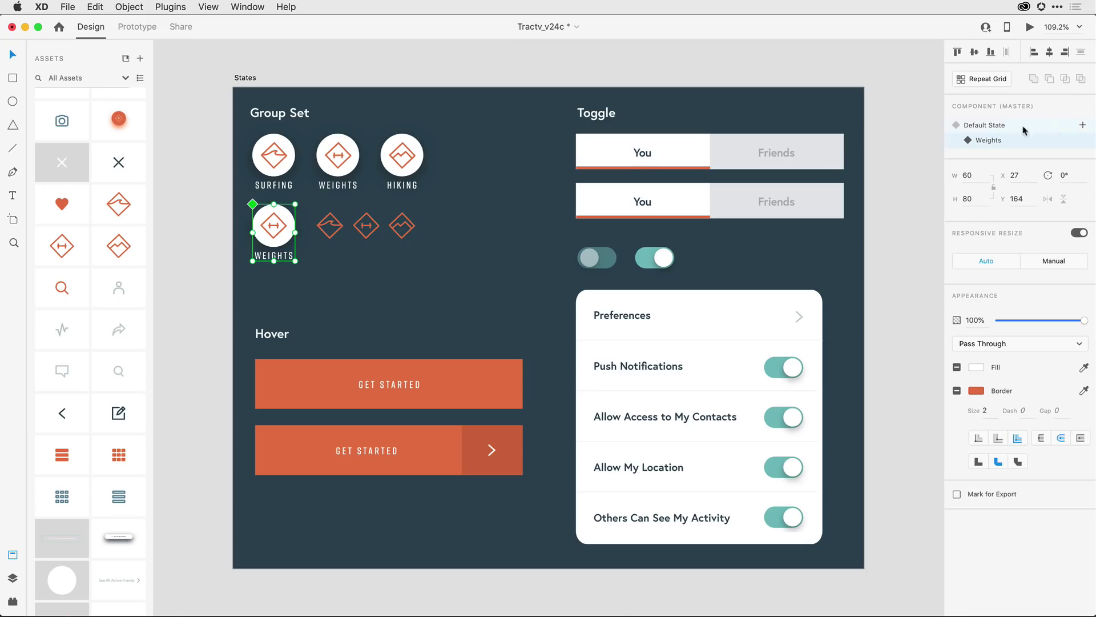
- Add a third component state named Hiking, then reselect the HIKING component
{"action": "left_click", "coordinate": [1083, 125]}
{"action": "left_click", "coordinate": [1046, 131]}
{"action": "type", "text": "Hiking"}
{"action": "left_click", "coordinate": [341, 264]}
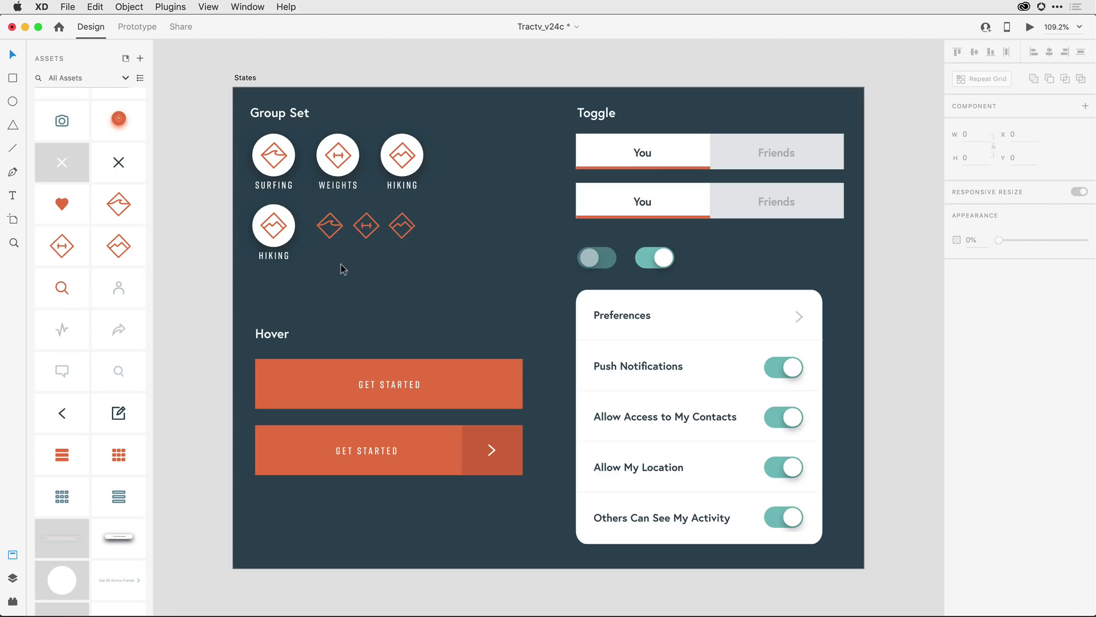
{"action": "left_click", "coordinate": [275, 231]}
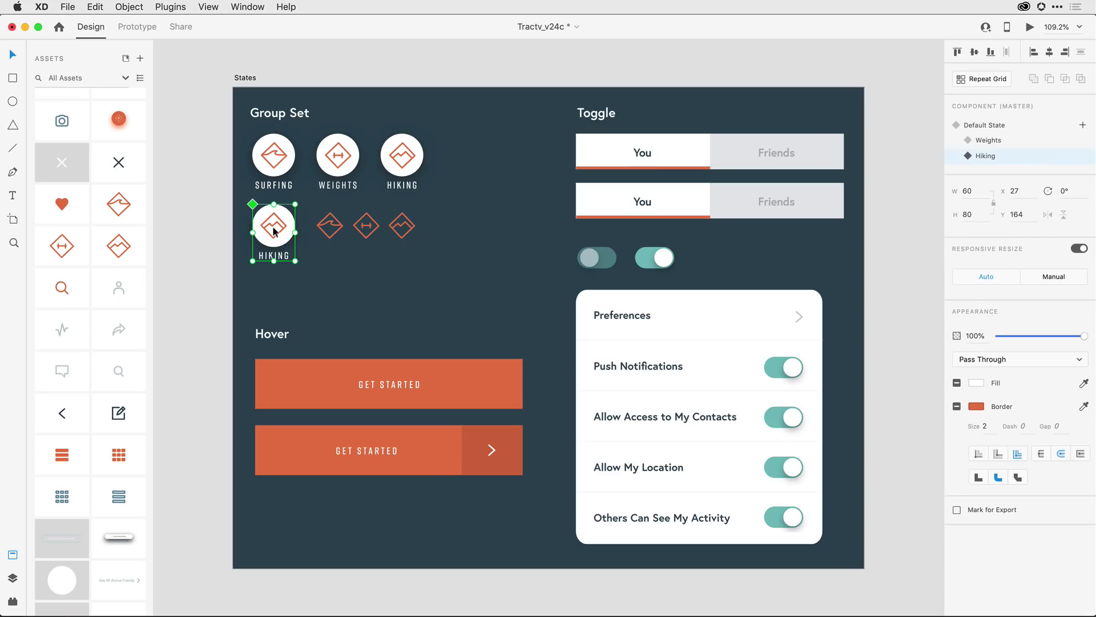
- Return the component to its Default State and duplicate the SURFING icon into a new row
{"action": "left_click", "coordinate": [997, 127]}
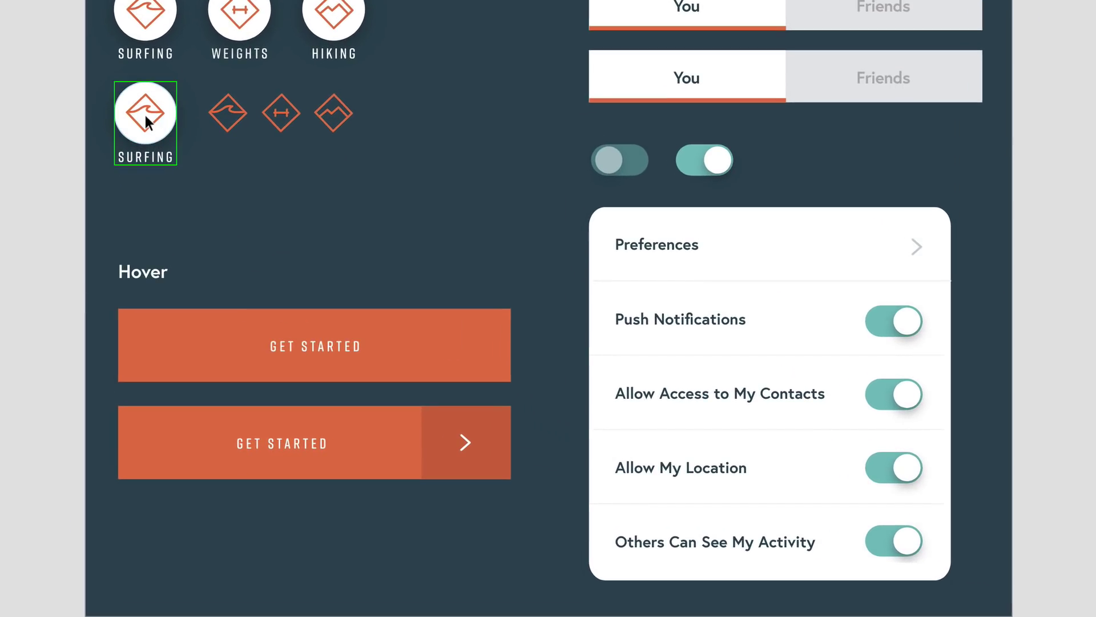
{"action": "left_click_drag", "start_coordinate": [145, 115], "coordinate": [403, 215]}
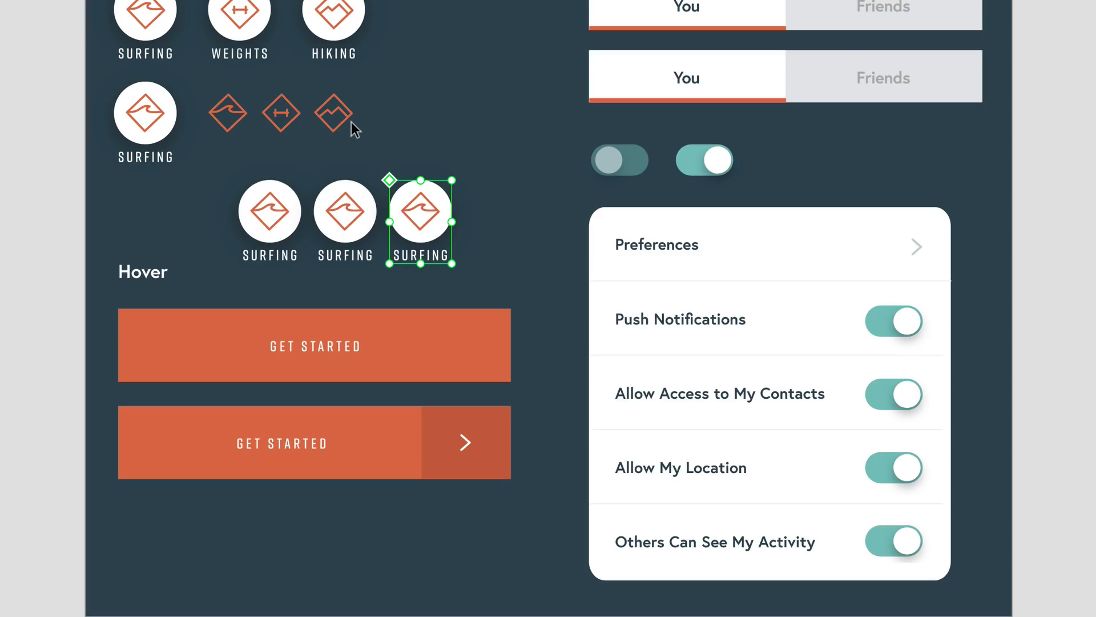
{"action": "left_click", "coordinate": [126, 126]}
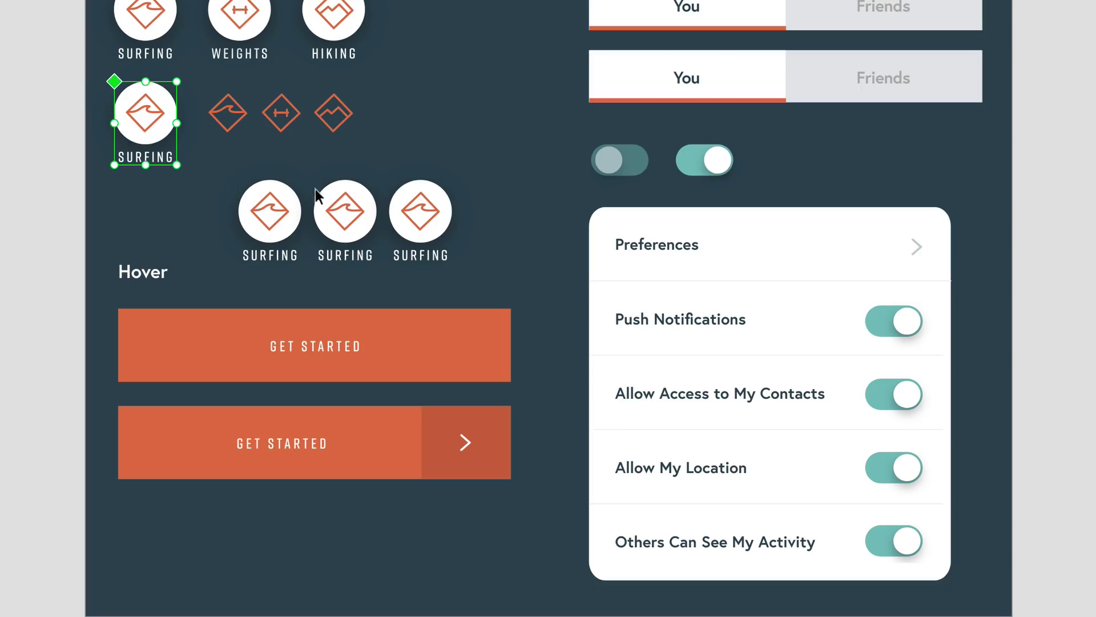
{"action": "left_click", "coordinate": [287, 188]}
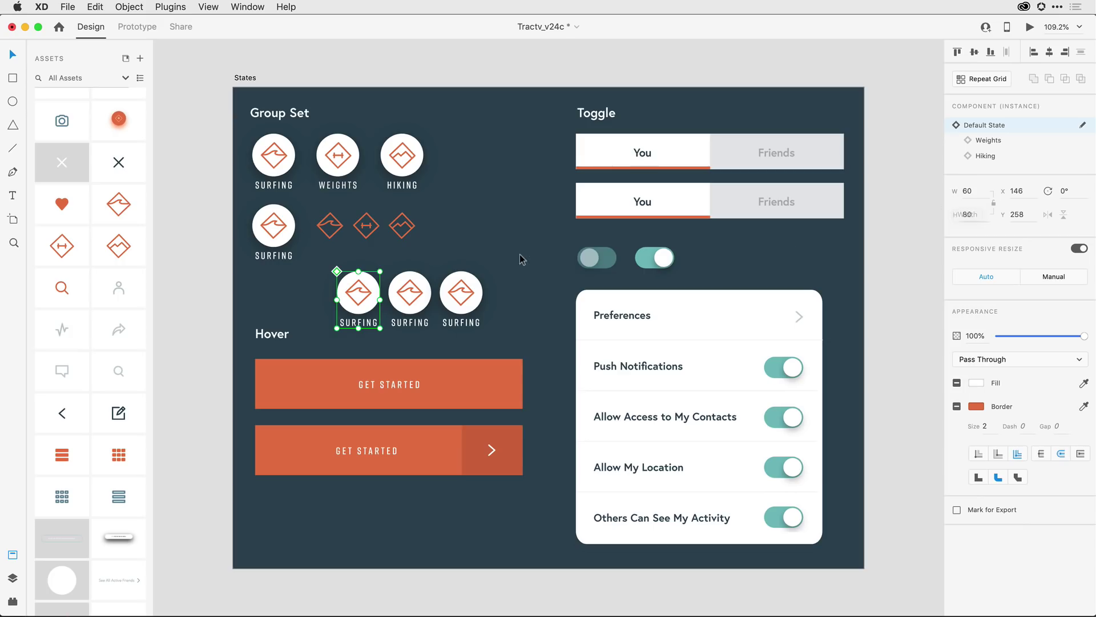
- Set the second copy to the Weights state and the third copy to Hiking
{"action": "left_click", "coordinate": [416, 288]}
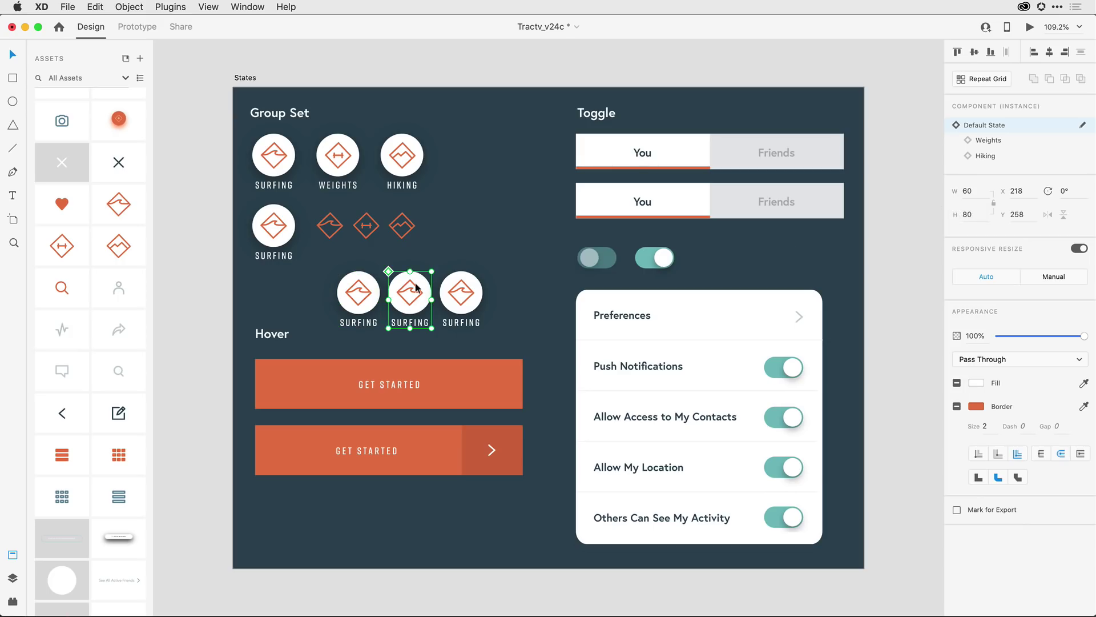
{"action": "left_click", "coordinate": [992, 142]}
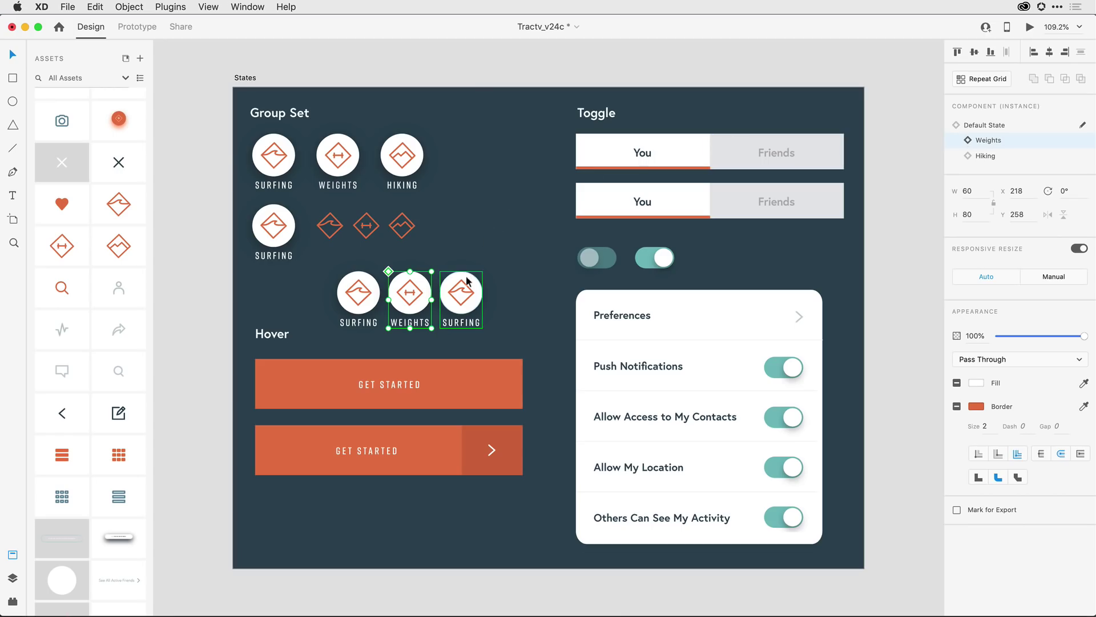
{"action": "left_click", "coordinate": [468, 281]}
{"action": "left_click", "coordinate": [990, 156]}
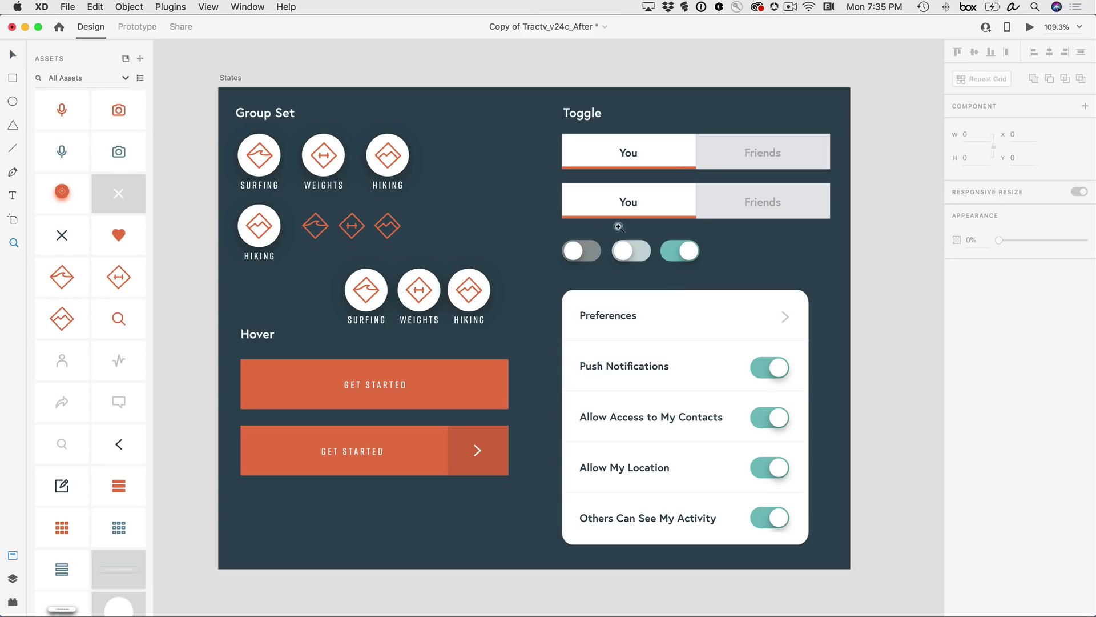
- Zoom in on the three toggle switches and marquee-select the grey off toggle
{"action": "key", "text": "z"}
{"action": "left_click_drag", "start_coordinate": [529, 205], "coordinate": [825, 305]}
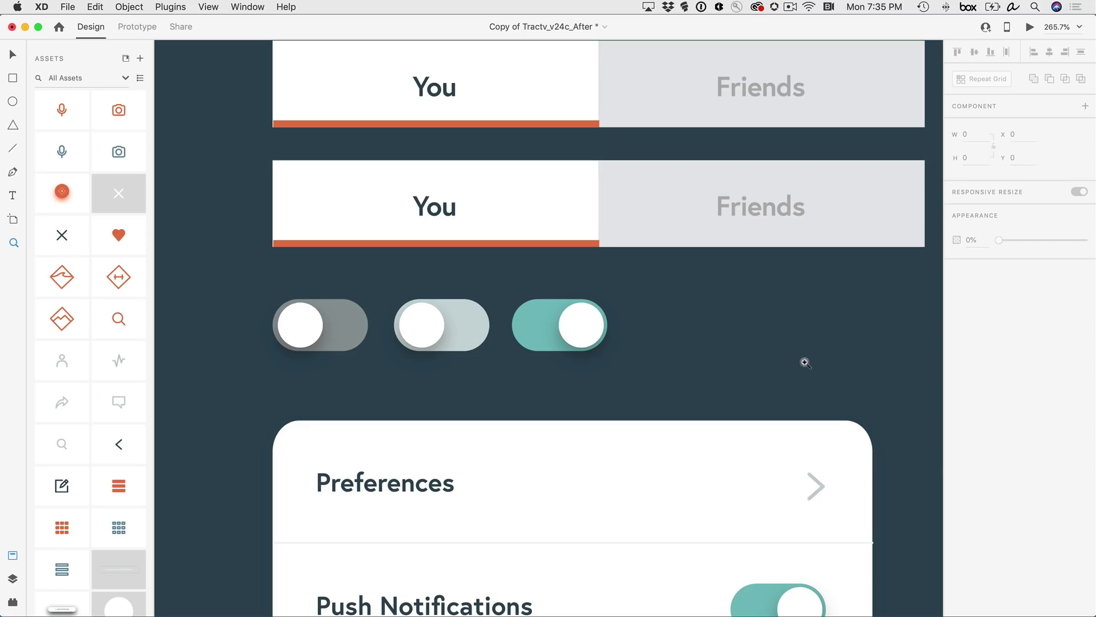
{"action": "key", "text": "v"}
{"action": "left_click_drag", "start_coordinate": [247, 271], "coordinate": [385, 384]}
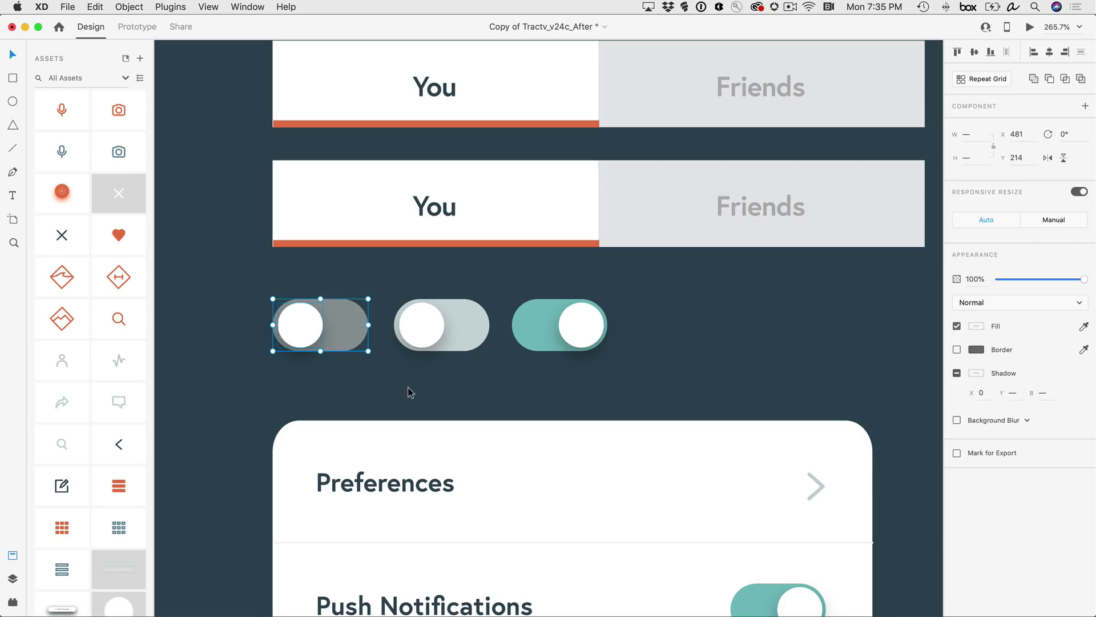
- Make the grey toggle a component with a Hover state named Hover
{"action": "key", "text": "super+k"}
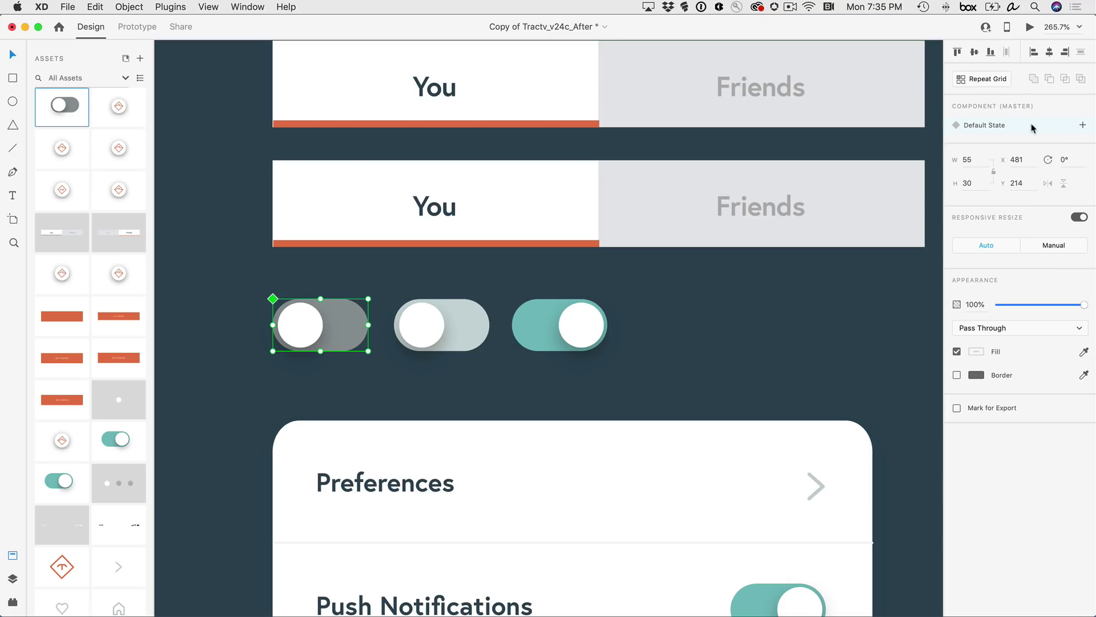
{"action": "left_click", "coordinate": [1082, 126]}
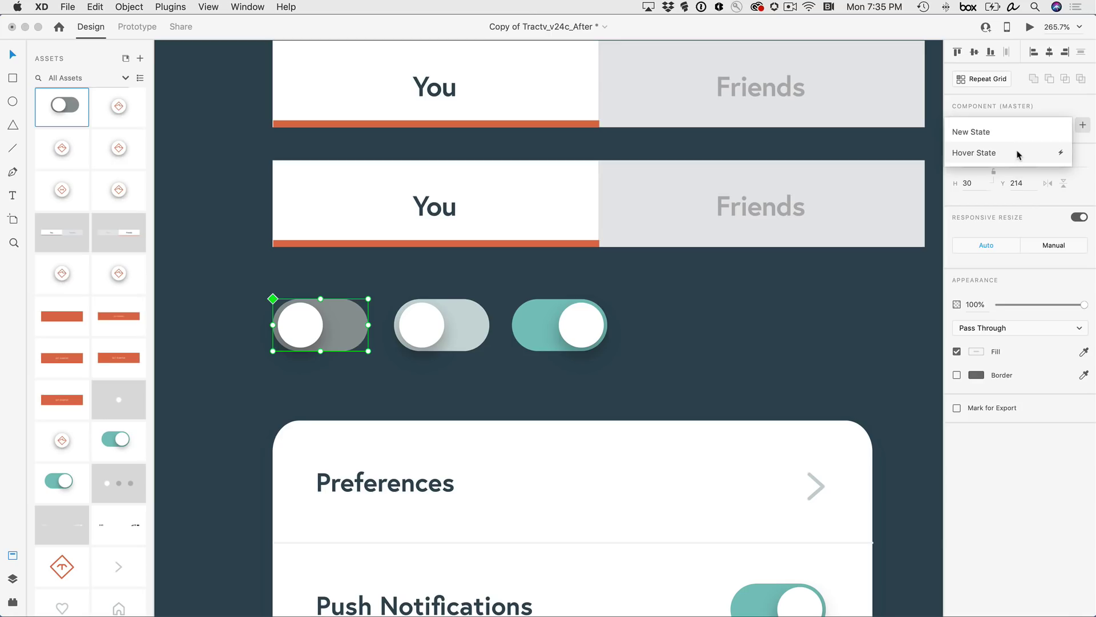
{"action": "left_click", "coordinate": [1003, 160]}
{"action": "type", "text": "Ho"}
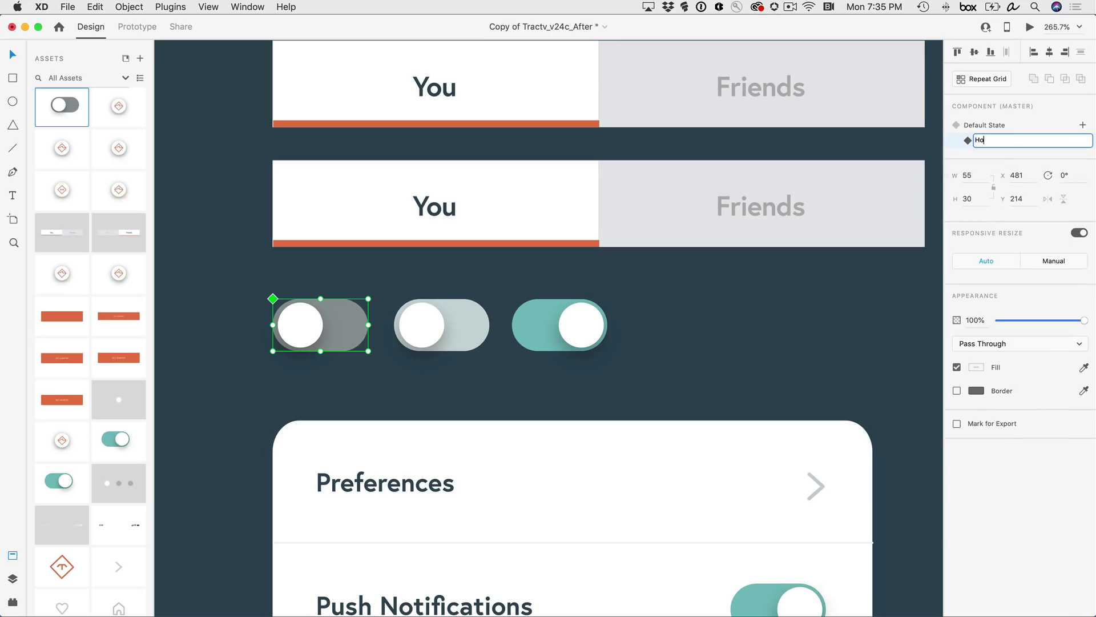
{"action": "type", "text": "ver"}
{"action": "key", "text": "Return"}
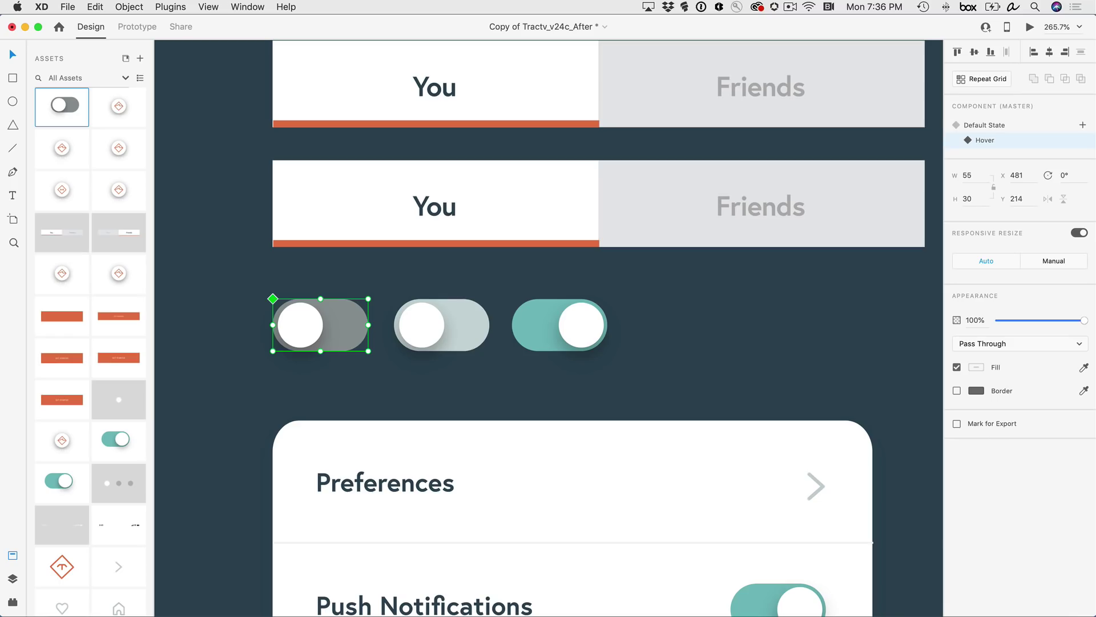
- Recolour the toggle's track in the Hover state, then reselect the toggle component
{"action": "double_click", "coordinate": [346, 326]}
{"action": "left_click", "coordinate": [375, 289]}
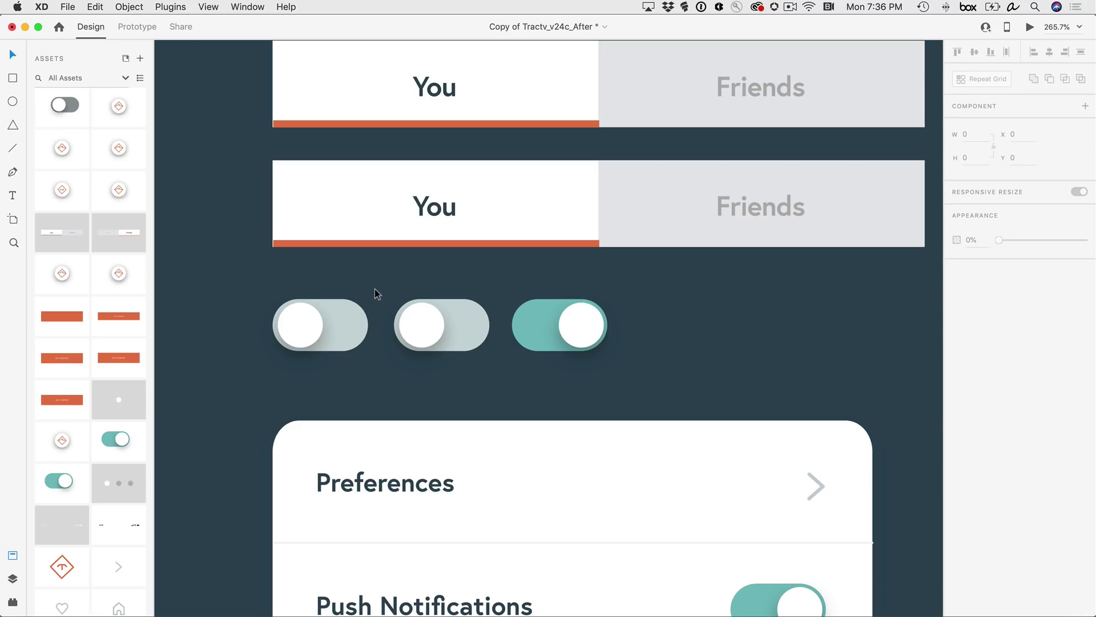
{"action": "left_click", "coordinate": [349, 316]}
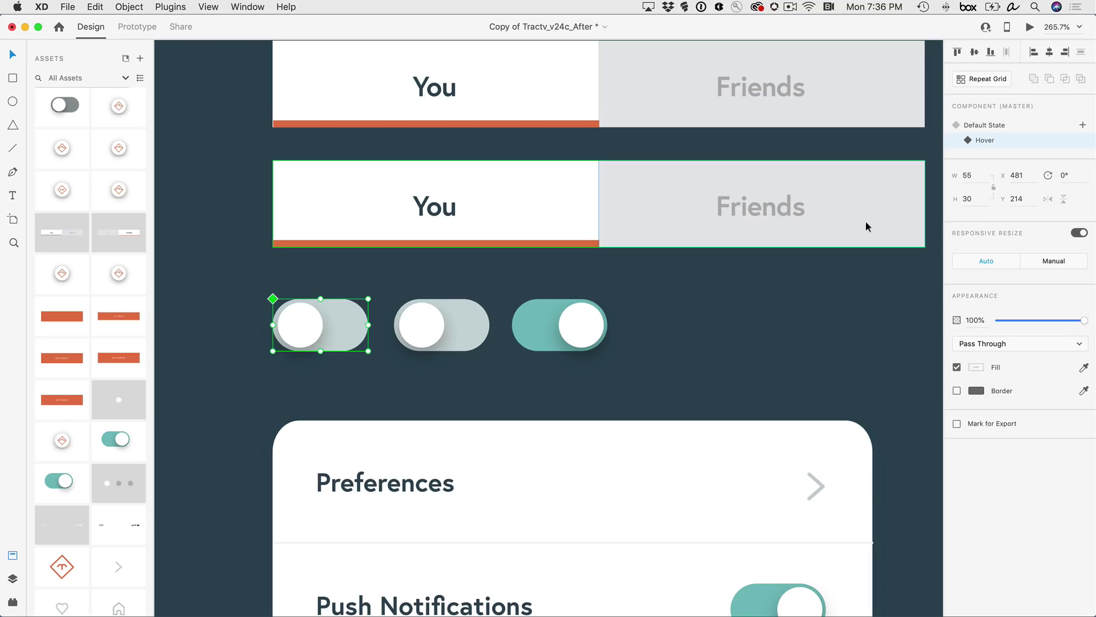
{"action": "left_click", "coordinate": [1001, 125]}
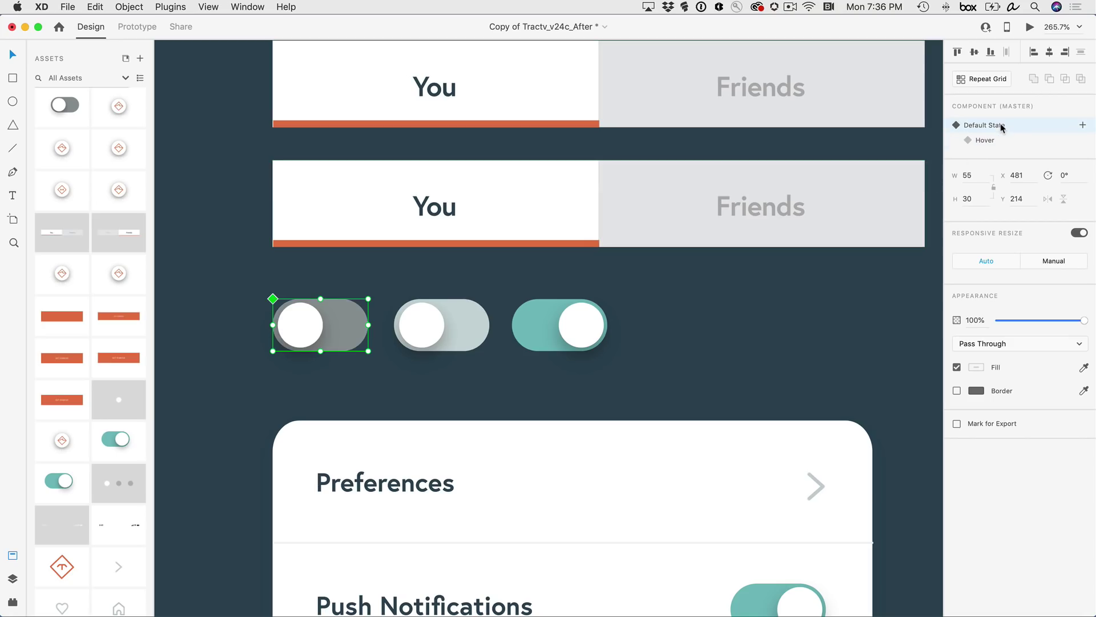
{"action": "left_click", "coordinate": [1030, 28]}
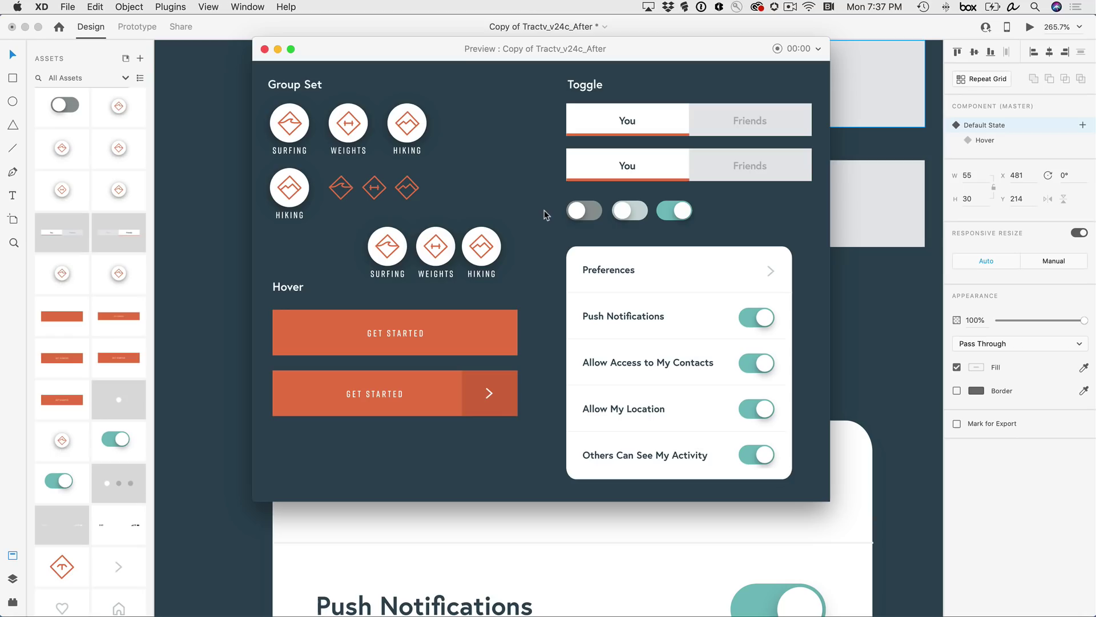
{"action": "left_click", "coordinate": [265, 49]}
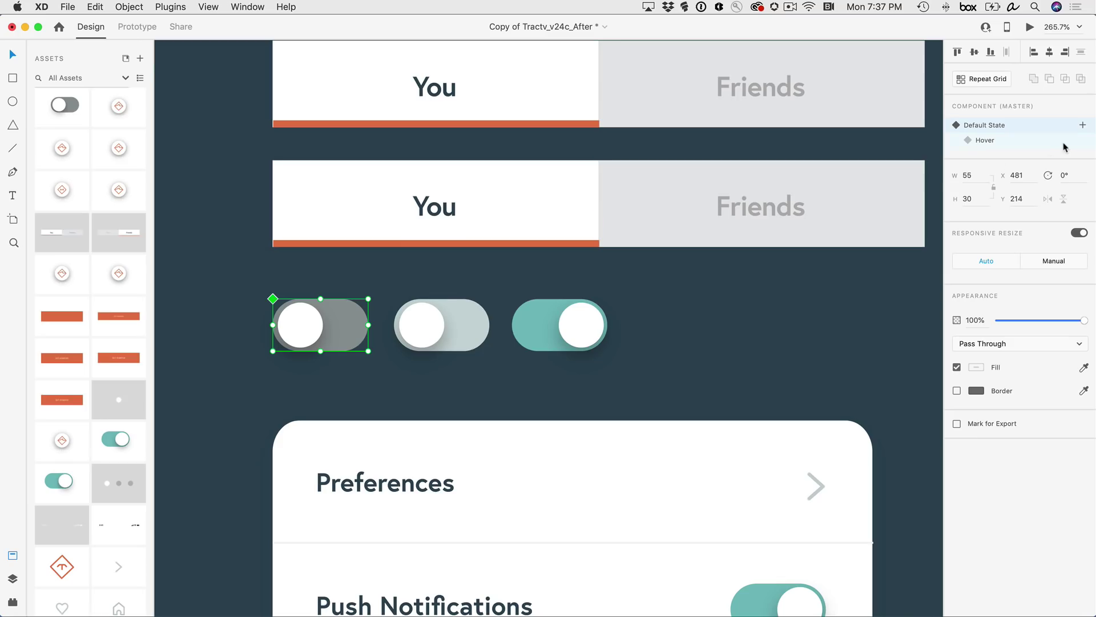
- Add a new toggle component state named Active
{"action": "left_click", "coordinate": [1083, 126]}
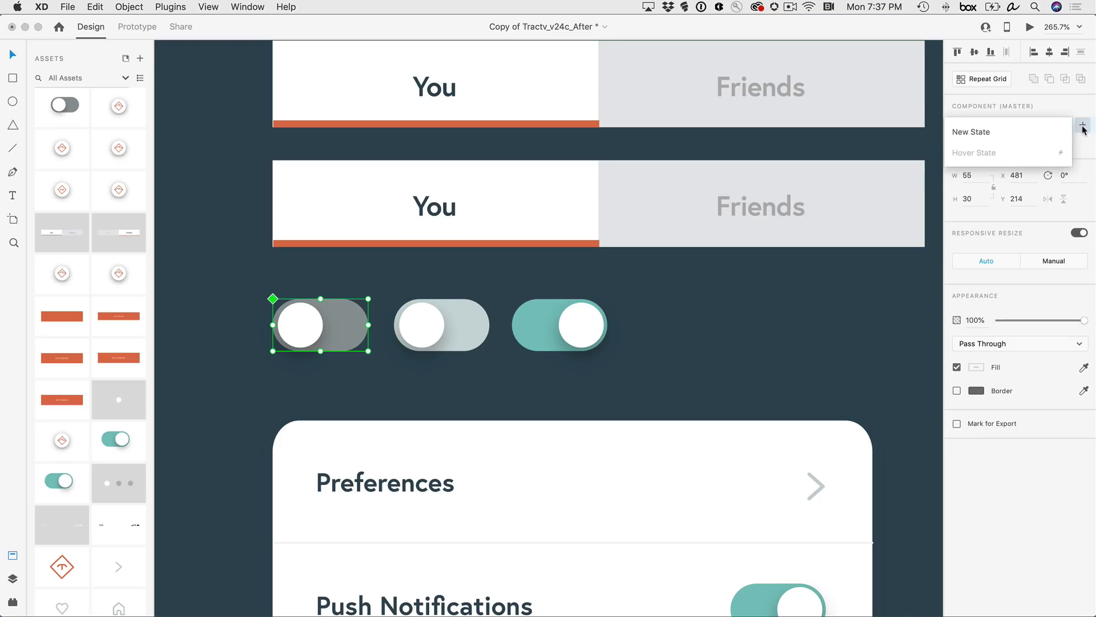
{"action": "left_click", "coordinate": [1014, 138]}
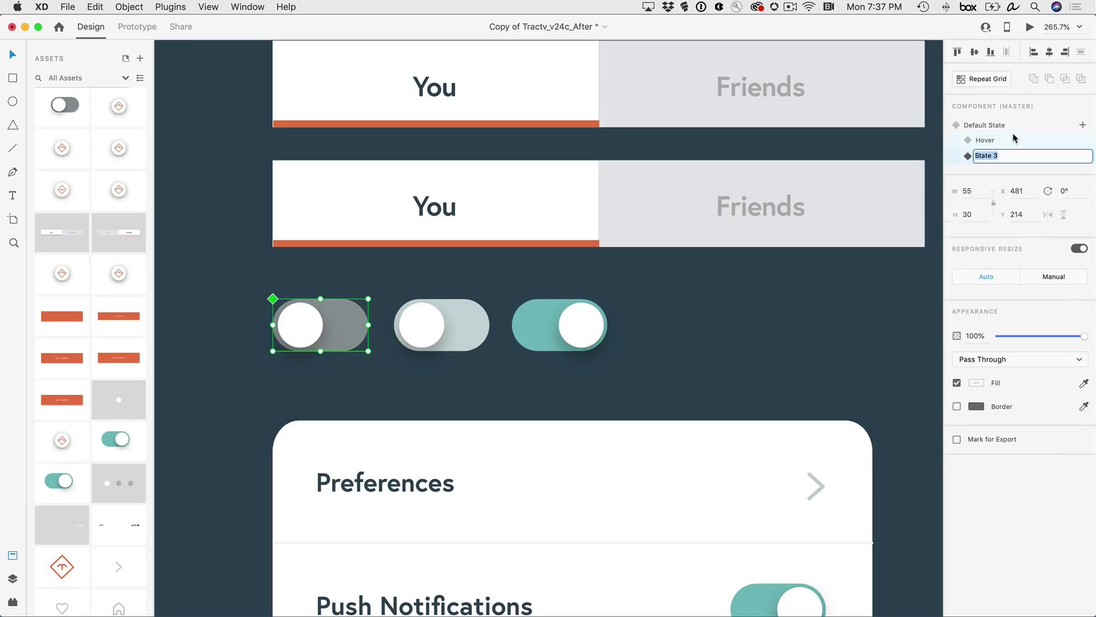
{"action": "type", "text": "Active"}
{"action": "key", "text": "Return"}
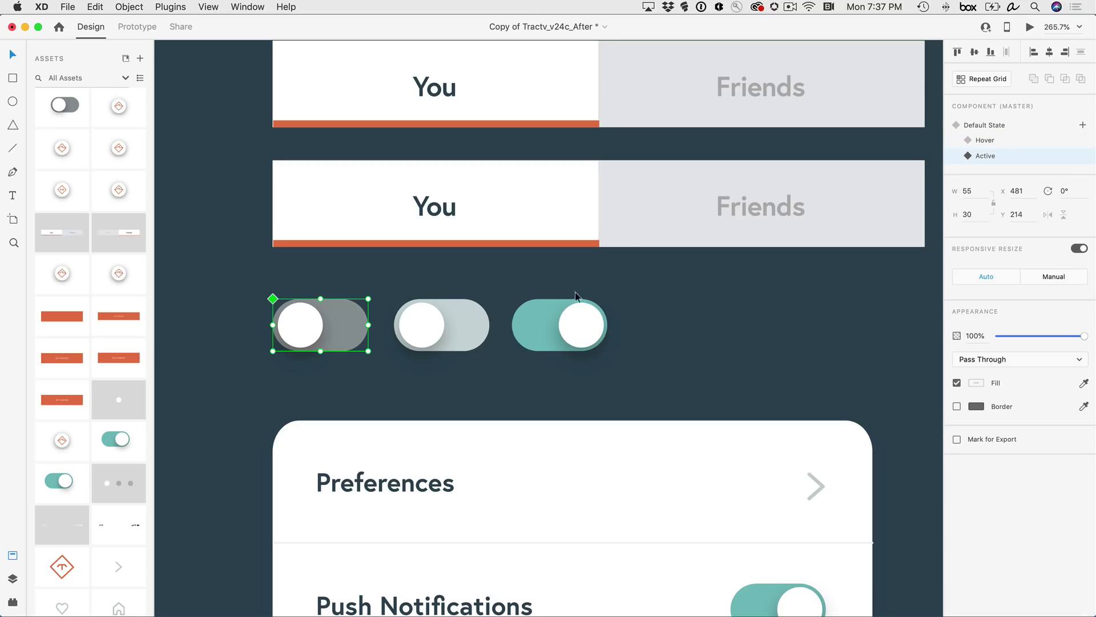
- Eyedrop the teal from the on toggle onto the track and slide the knob right
{"action": "double_click", "coordinate": [350, 327]}
{"action": "key", "text": "i"}
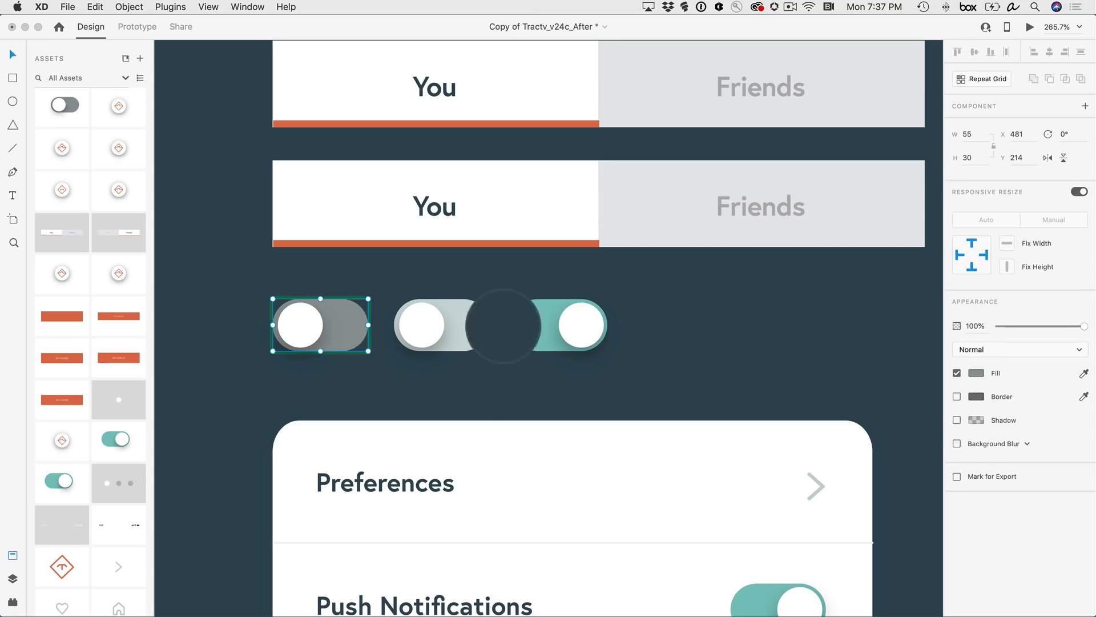
{"action": "left_click", "coordinate": [549, 326]}
{"action": "left_click", "coordinate": [303, 324]}
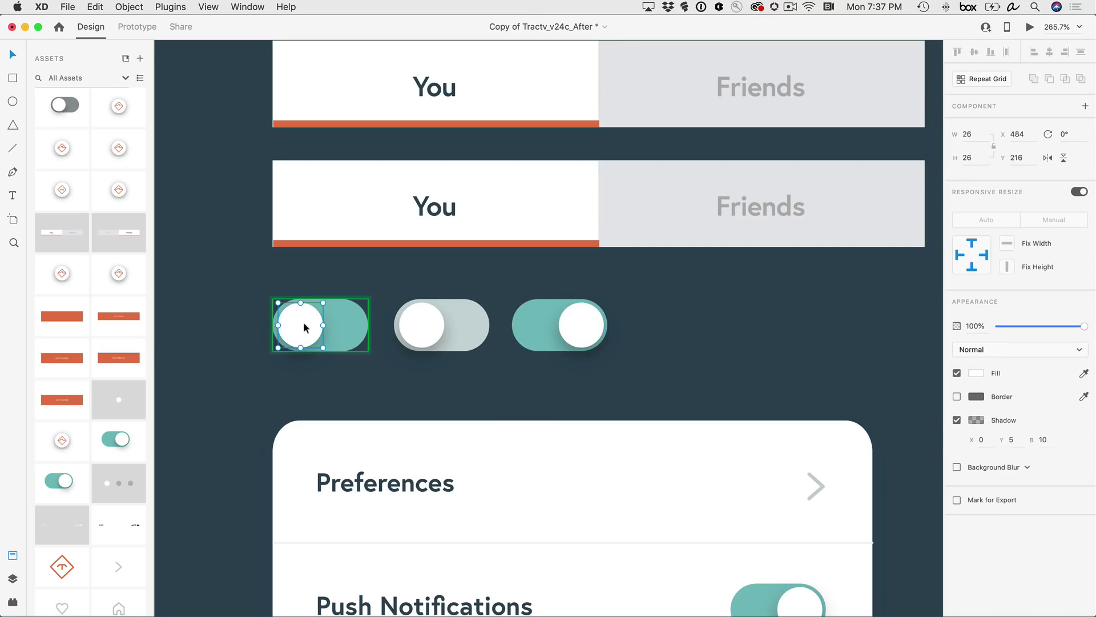
{"action": "left_click_drag", "start_coordinate": [304, 326], "coordinate": [345, 326]}
- In Prototype mode, set the Default State's hover Auto-Animate to Hover with Snap easing
{"action": "left_click", "coordinate": [349, 369]}
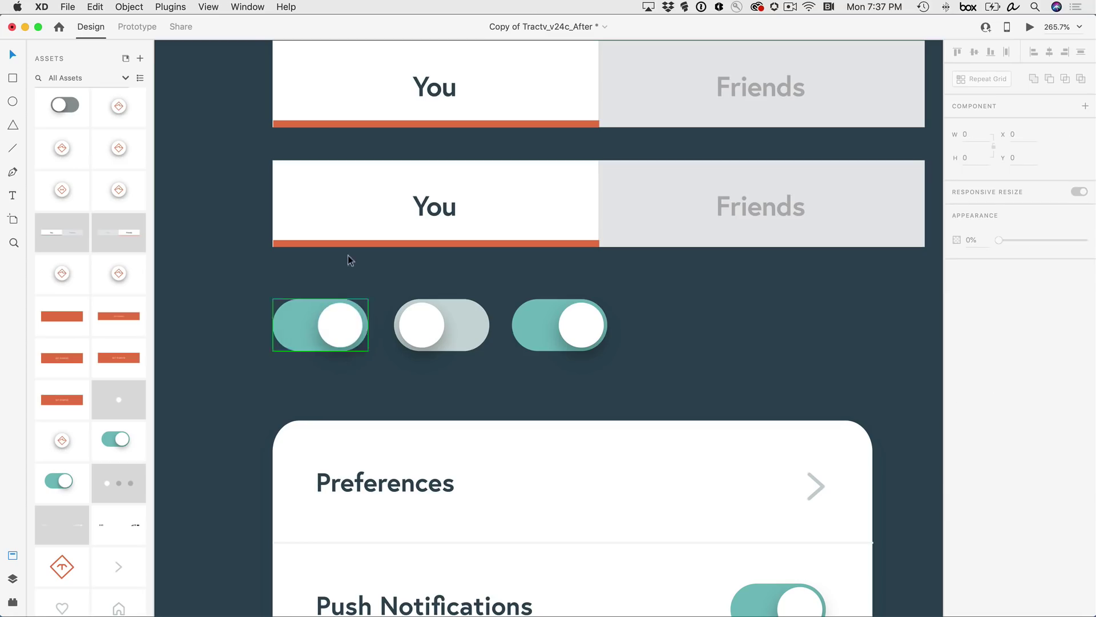
{"action": "left_click", "coordinate": [147, 31]}
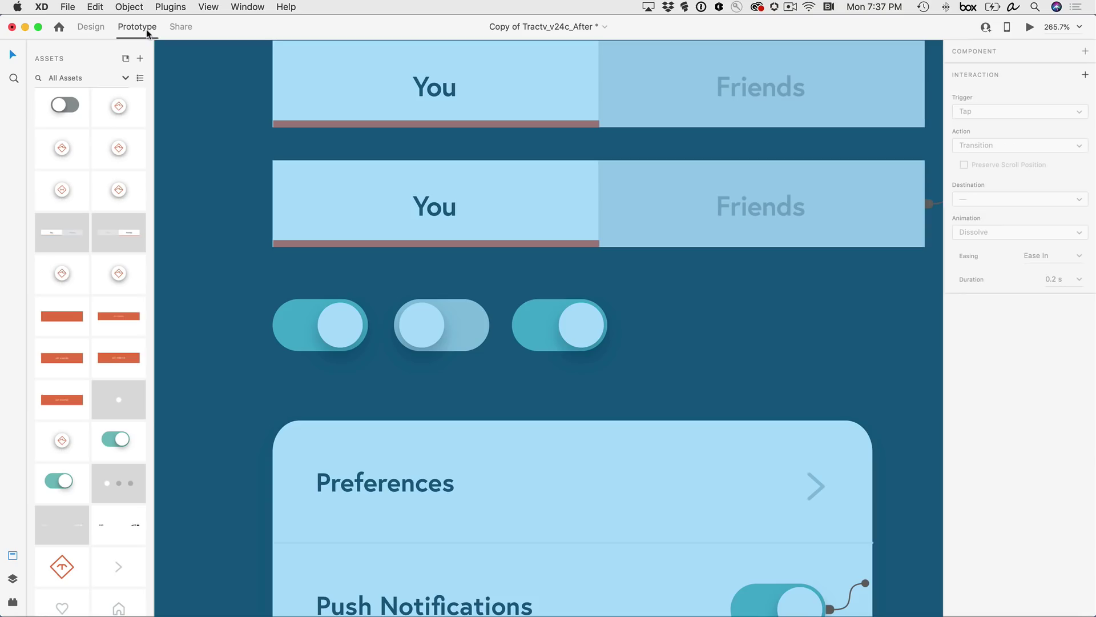
{"action": "left_click", "coordinate": [297, 304]}
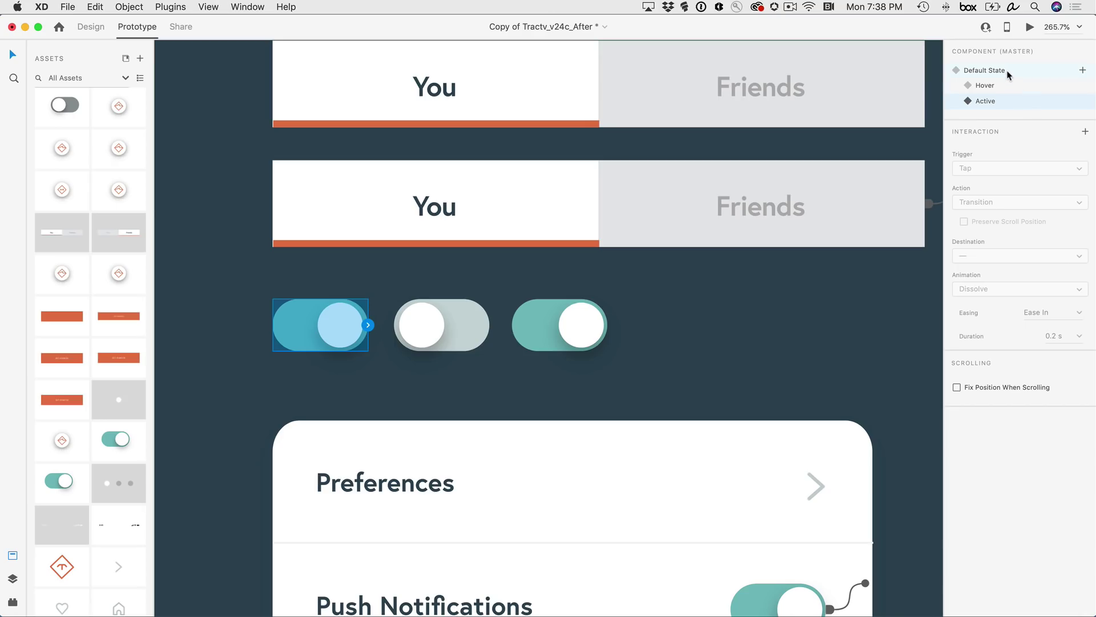
{"action": "left_click", "coordinate": [984, 70]}
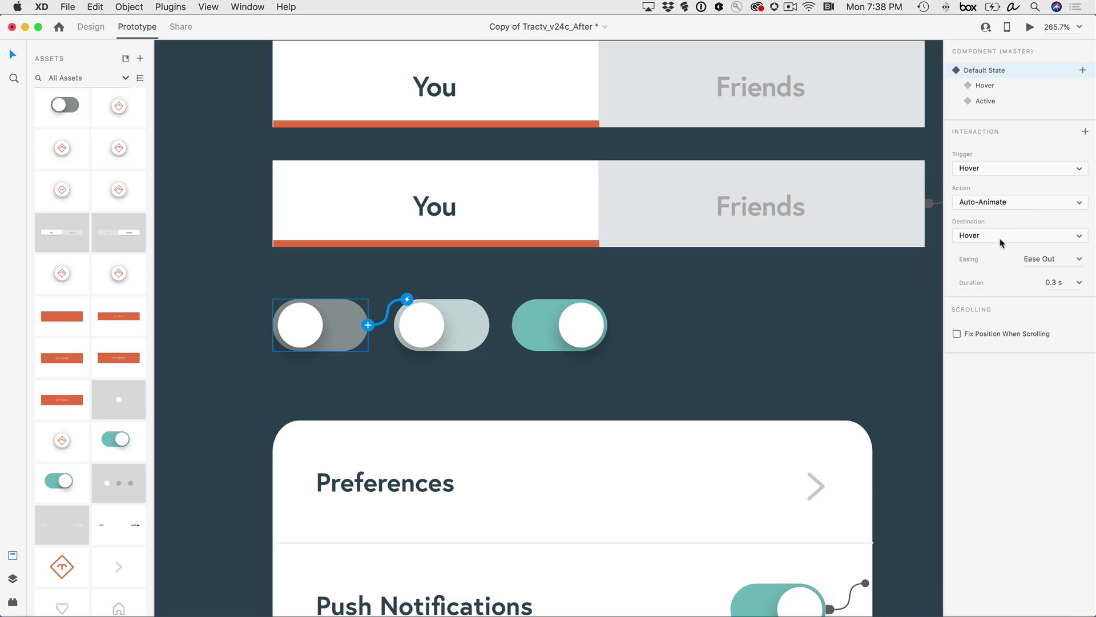
{"action": "left_click", "coordinate": [1062, 259]}
{"action": "left_click", "coordinate": [1079, 260]}
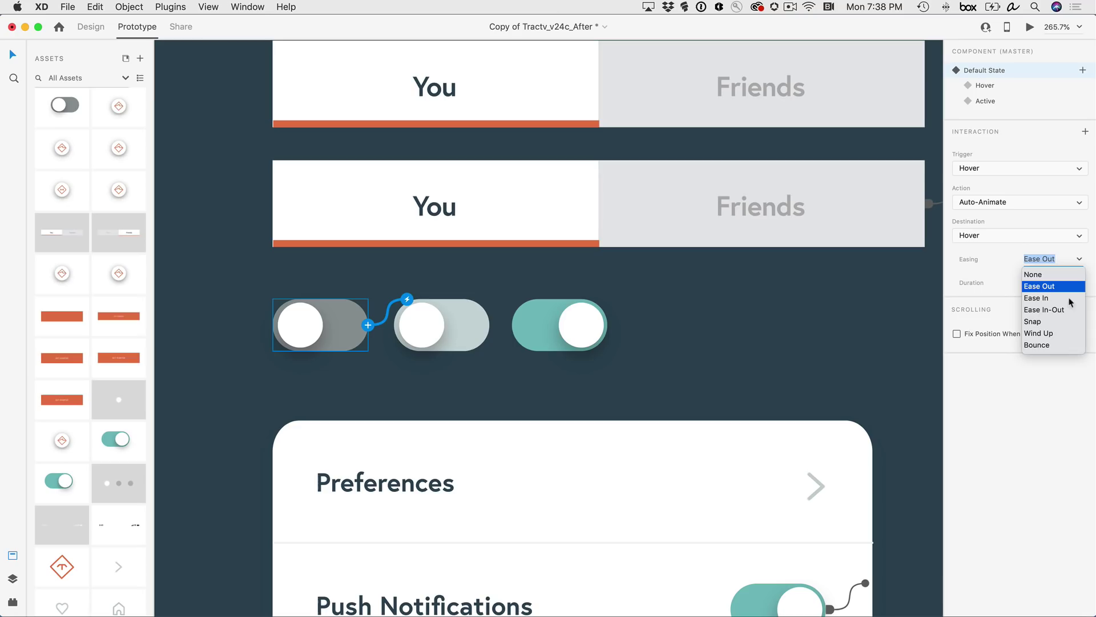
{"action": "left_click", "coordinate": [1045, 323]}
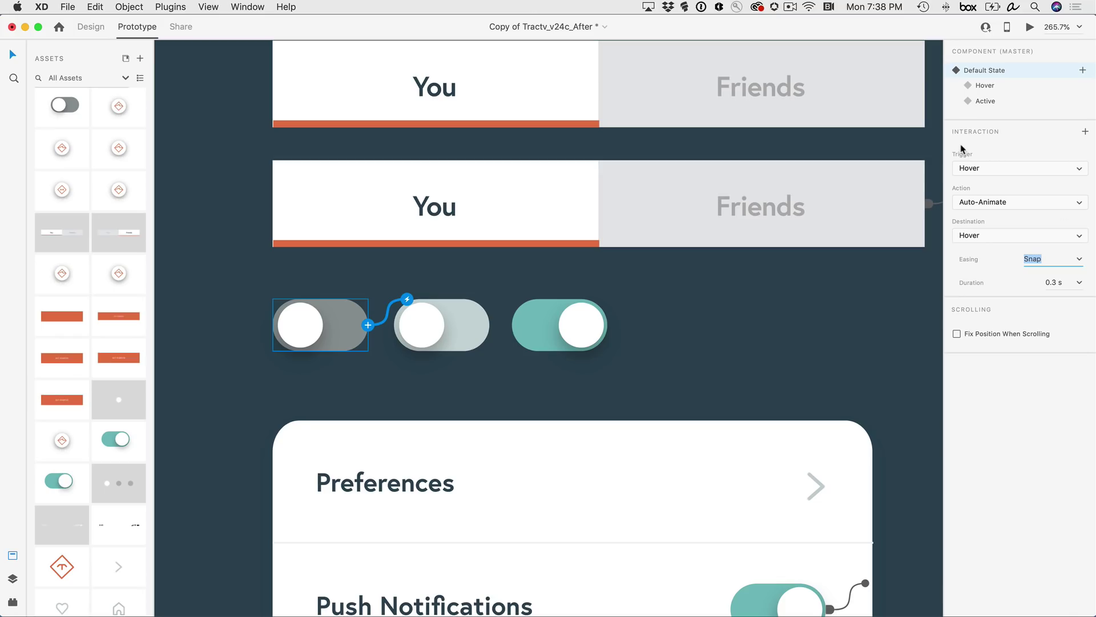
- Add a Tap interaction on the Default State with destination Active
{"action": "left_click", "coordinate": [1085, 132]}
{"action": "left_click", "coordinate": [1038, 169]}
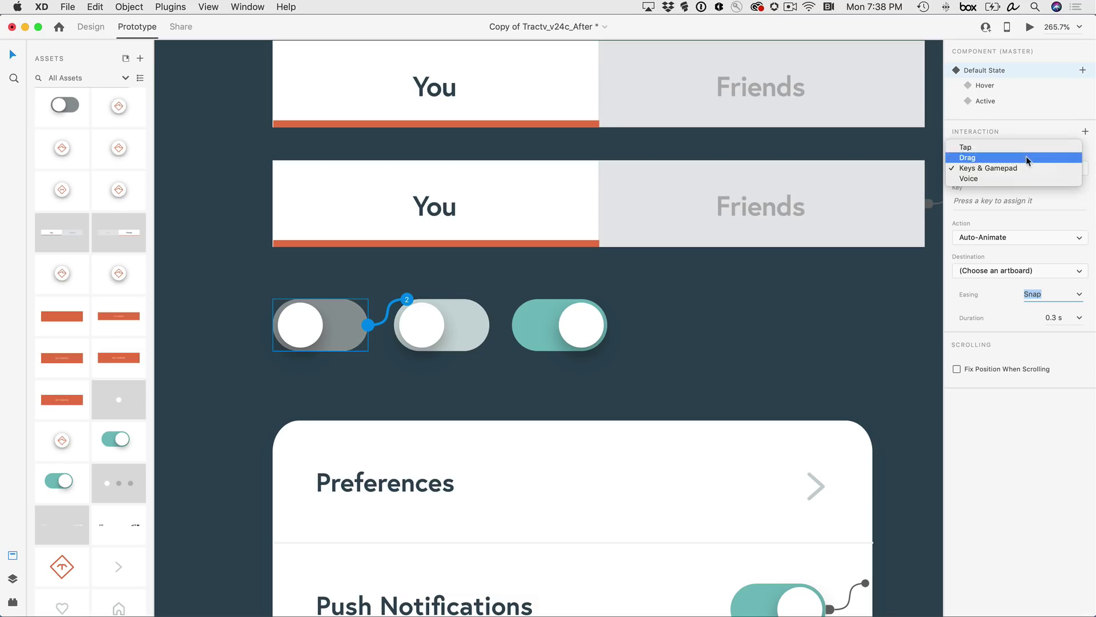
{"action": "left_click", "coordinate": [1025, 150]}
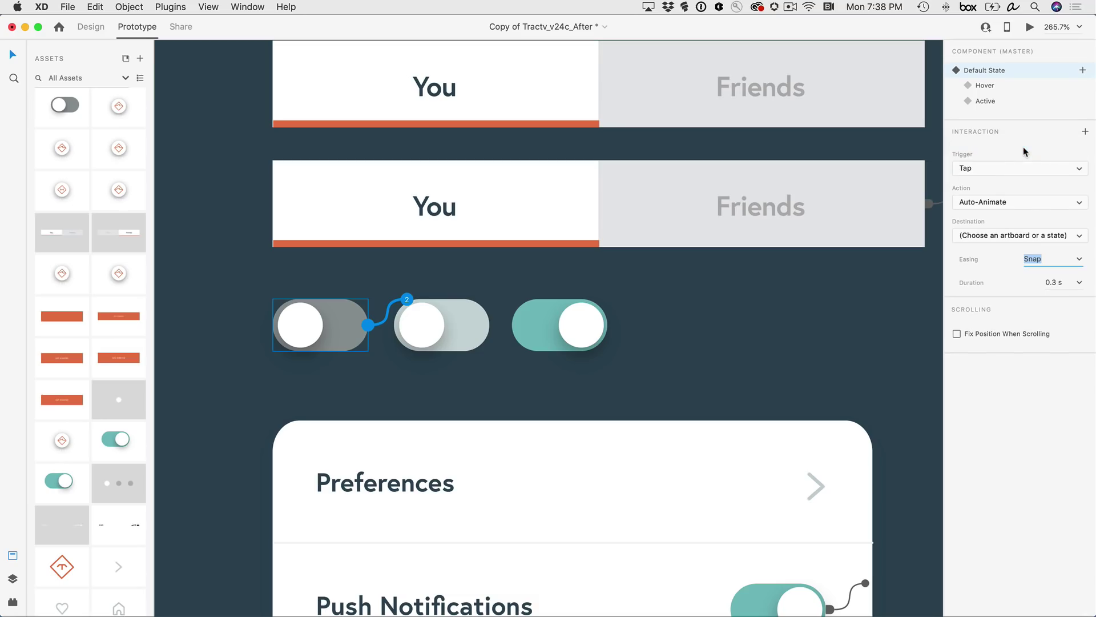
{"action": "left_click", "coordinate": [1065, 236]}
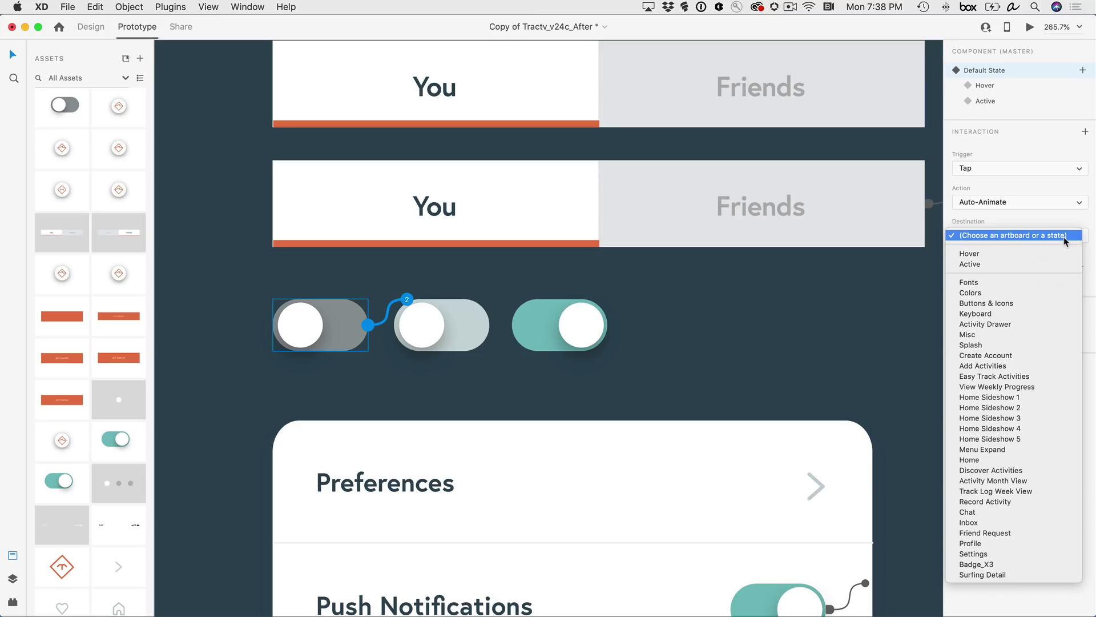
{"action": "left_click", "coordinate": [1020, 265]}
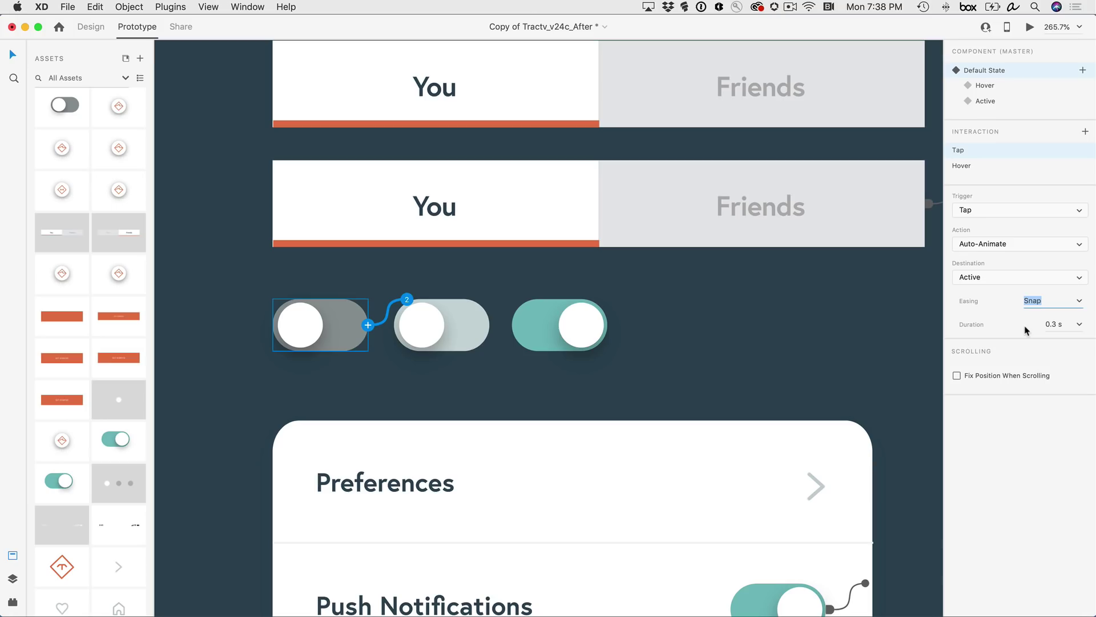
- Give the Active state a Tap interaction back to the Default State
{"action": "left_click", "coordinate": [1007, 105]}
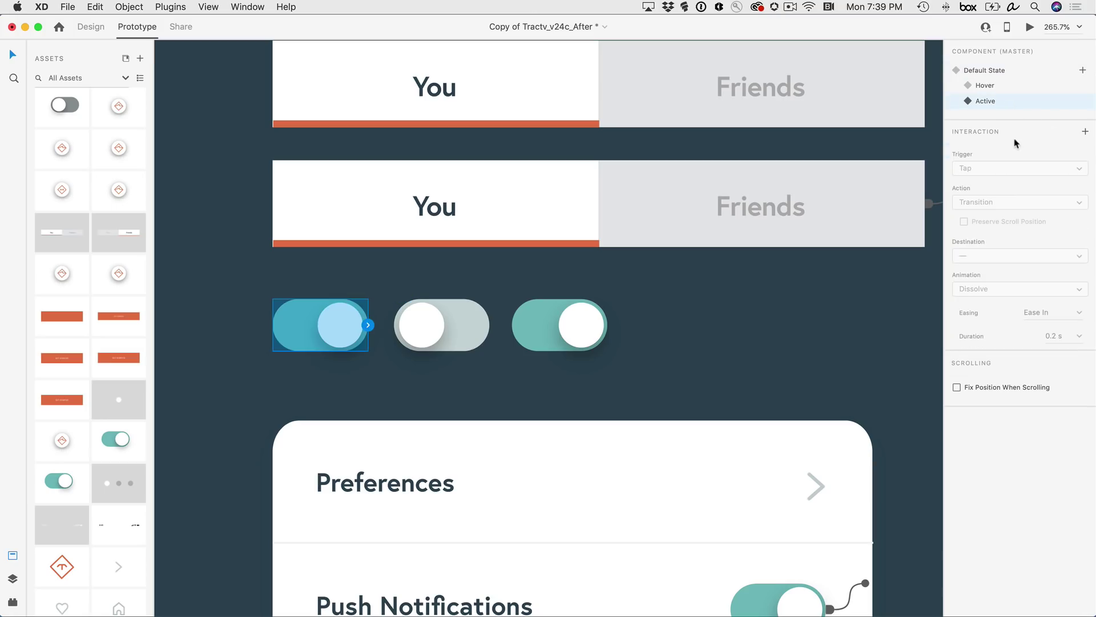
{"action": "left_click", "coordinate": [1086, 132]}
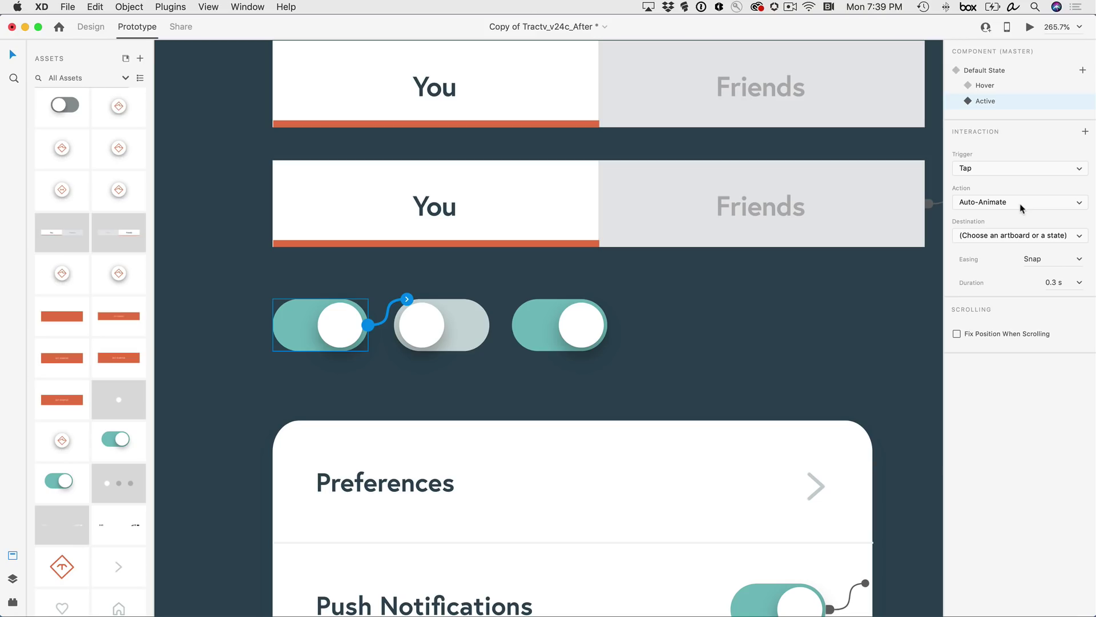
{"action": "left_click", "coordinate": [1014, 236]}
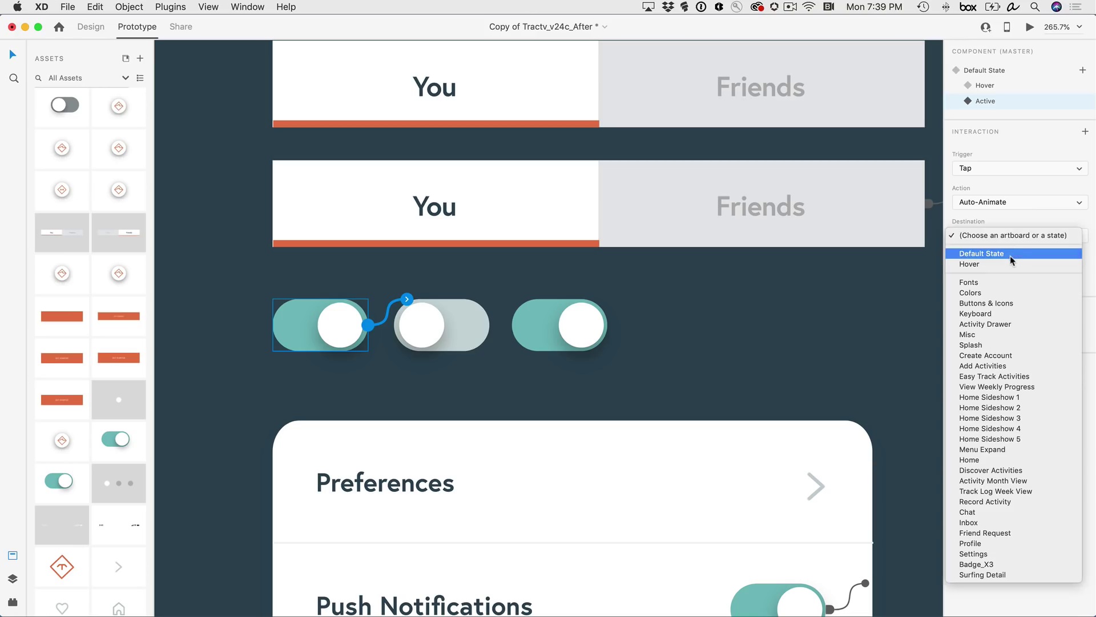
{"action": "left_click", "coordinate": [1023, 254]}
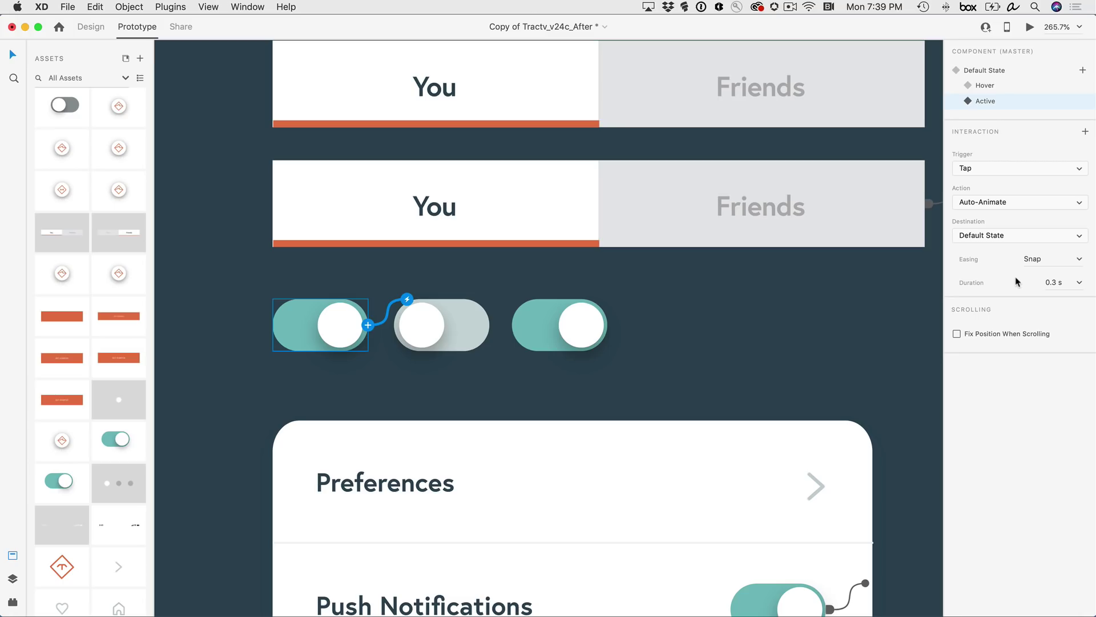
- From Default State, preview the kit and tap the first toggle to turn it teal, then grey again
{"action": "left_click", "coordinate": [1016, 71]}
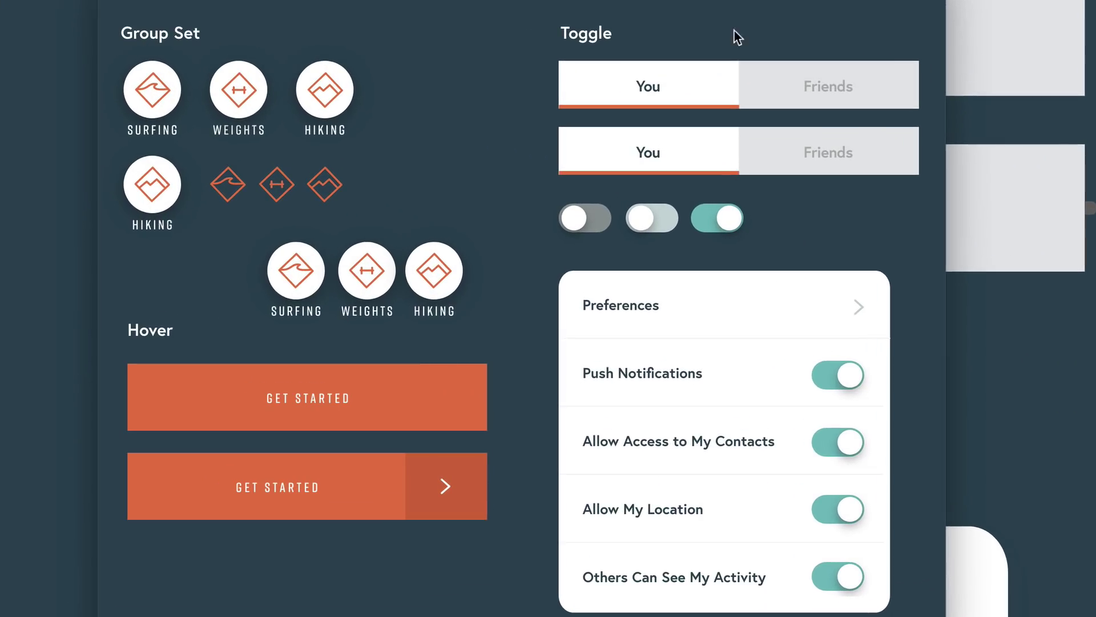
{"action": "left_click", "coordinate": [572, 222]}
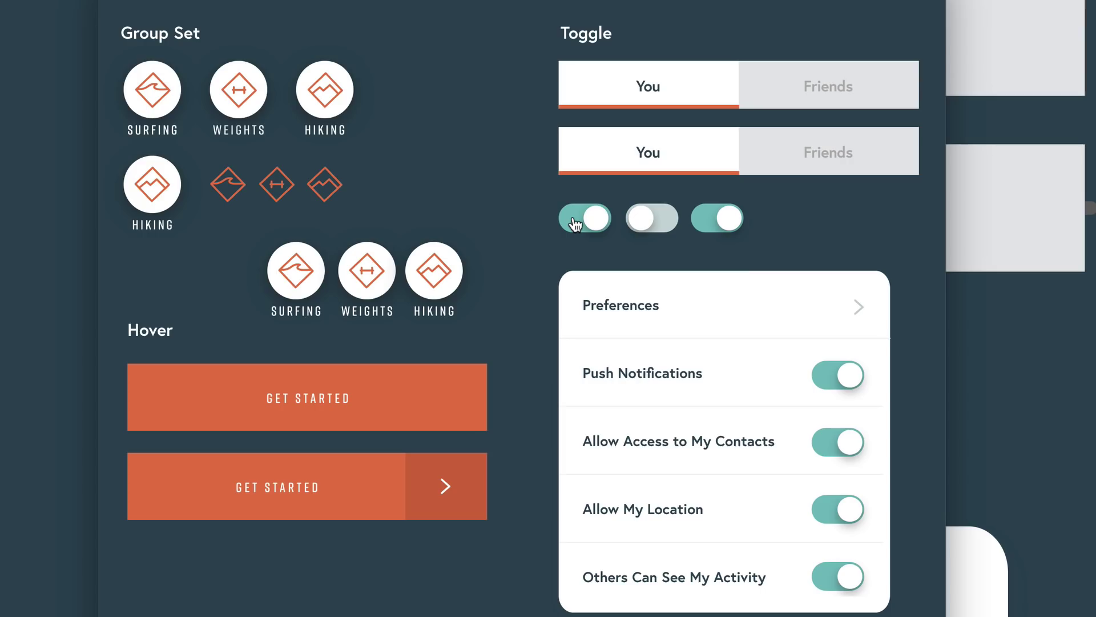
{"action": "left_click", "coordinate": [576, 222]}
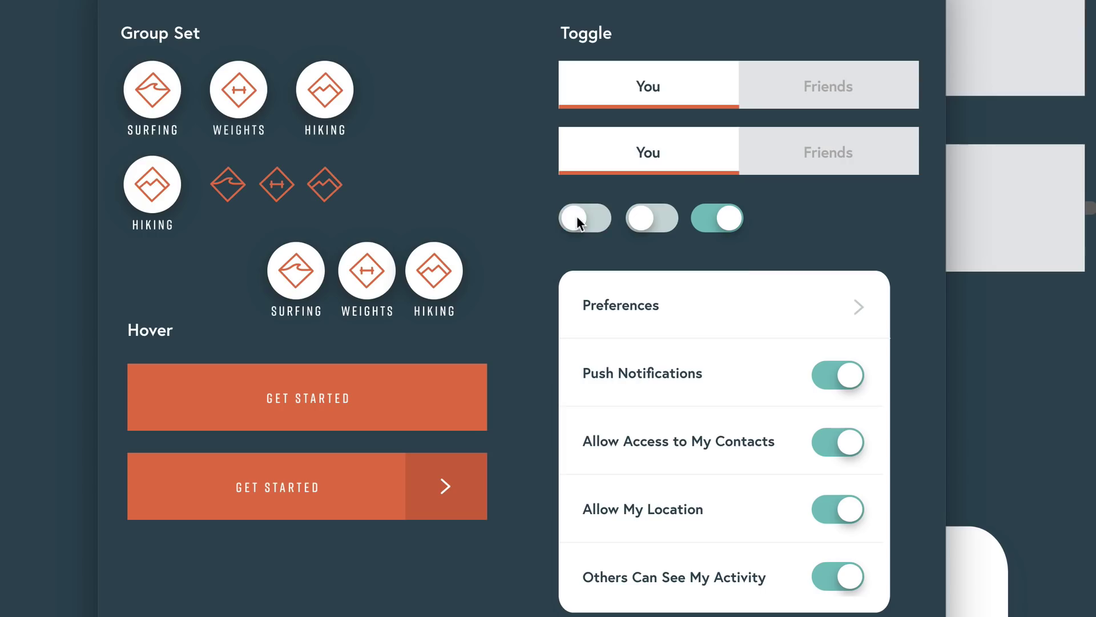